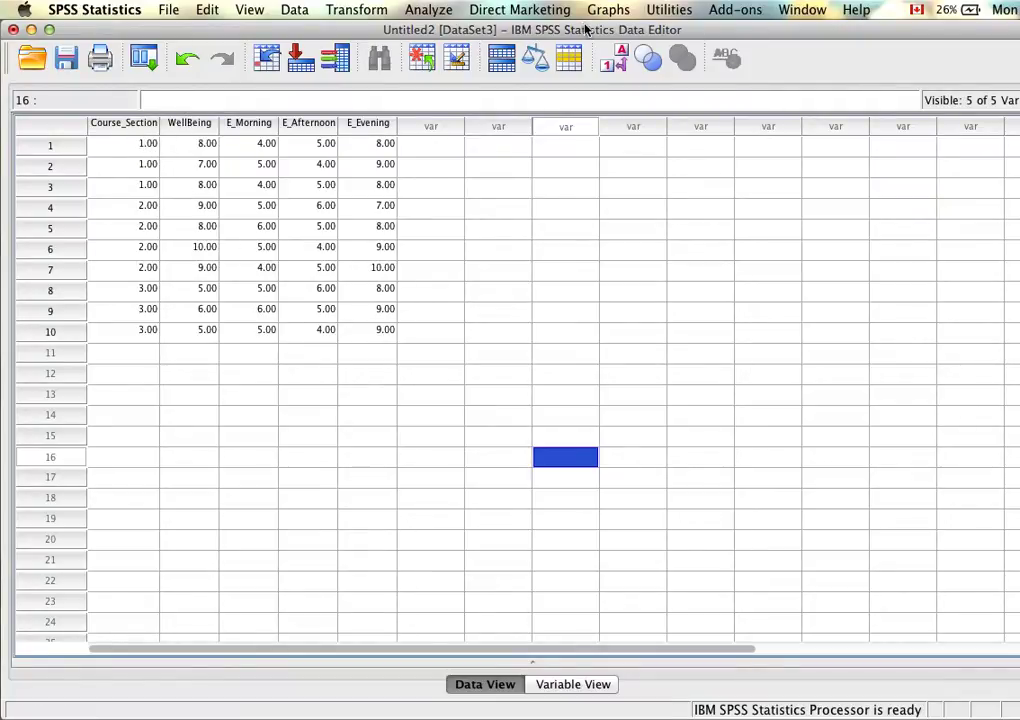
# Step: Show the value labels of Course_Section in the data and switch back to the numeric codes
pyautogui.click(613, 57)
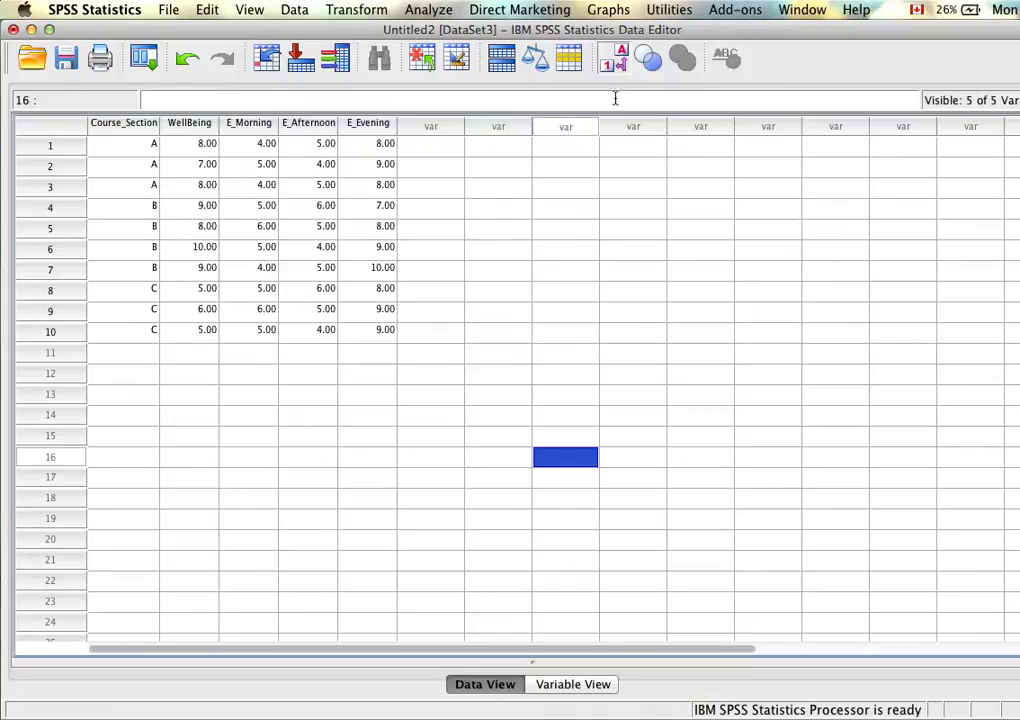
pyautogui.click(613, 57)
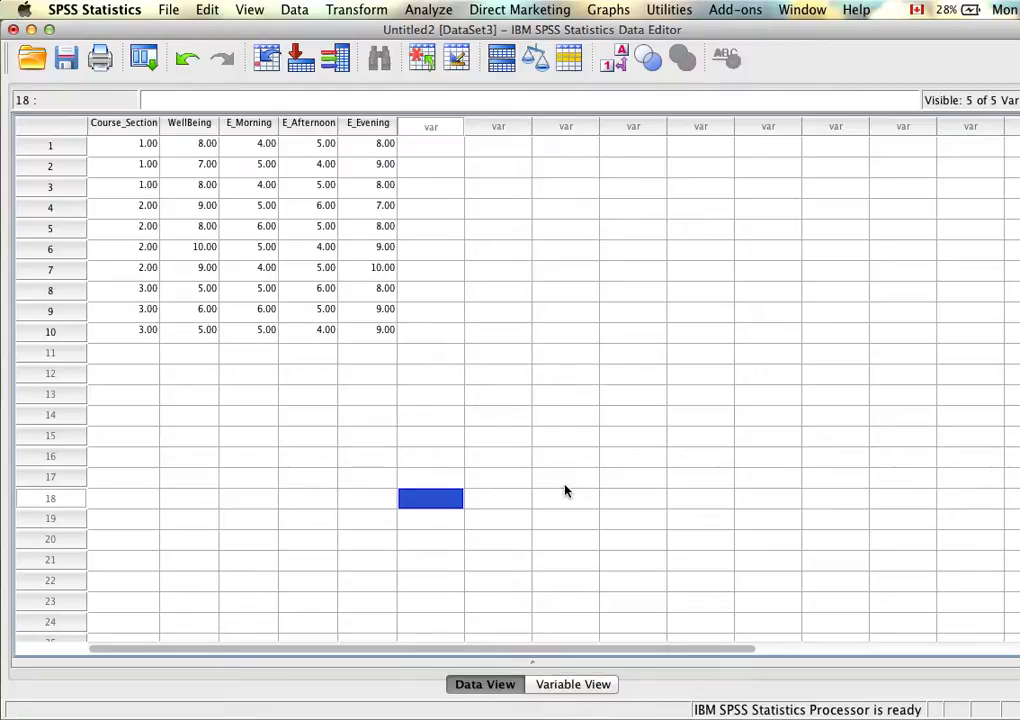
# Step: Start a General Linear Model repeated-measures analysis and define a within-subject factor named Time with 3 levels
pyautogui.click(428, 9)
pyautogui.moveTo(455, 104)
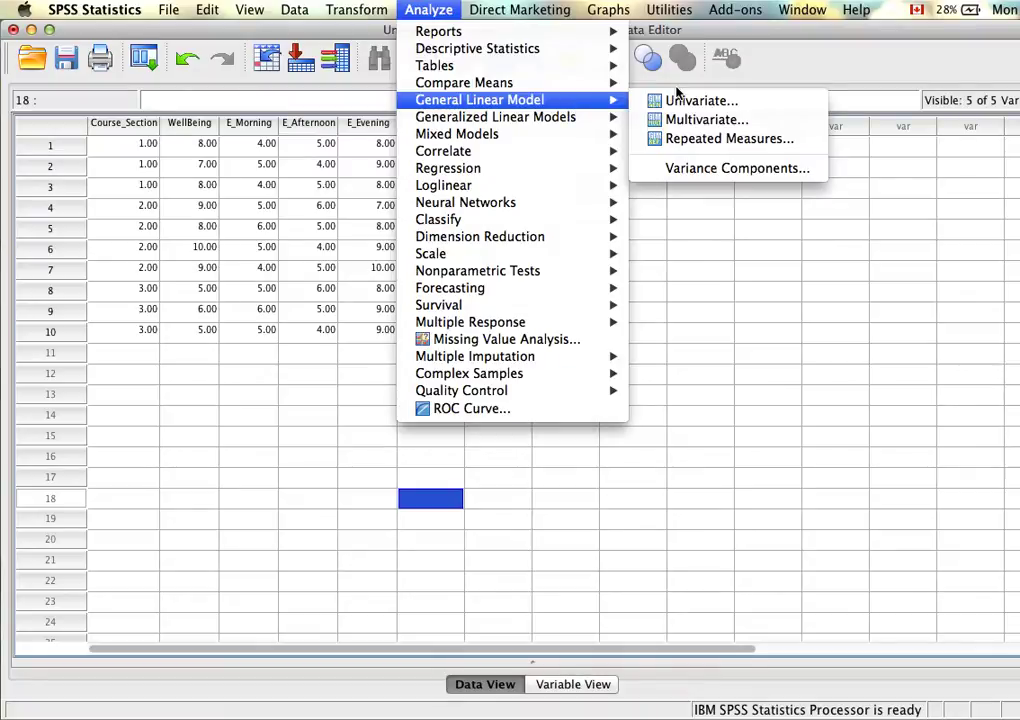
pyautogui.click(708, 139)
pyautogui.moveTo(530, 195); pyautogui.dragTo(503, 167)
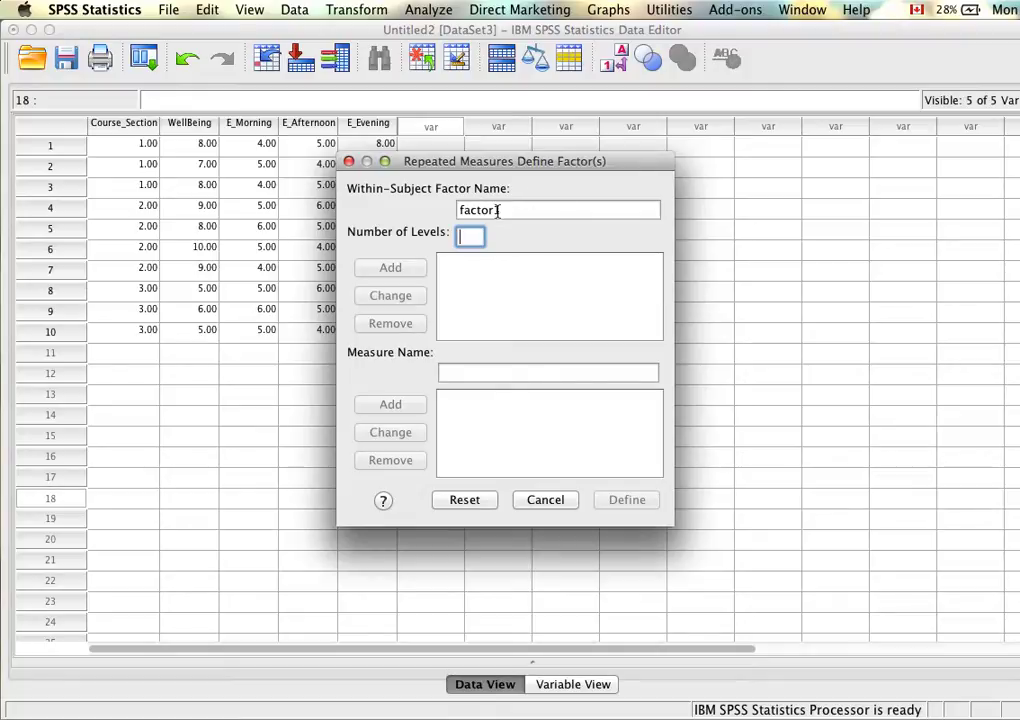
pyautogui.moveTo(518, 167); pyautogui.dragTo(637, 165)
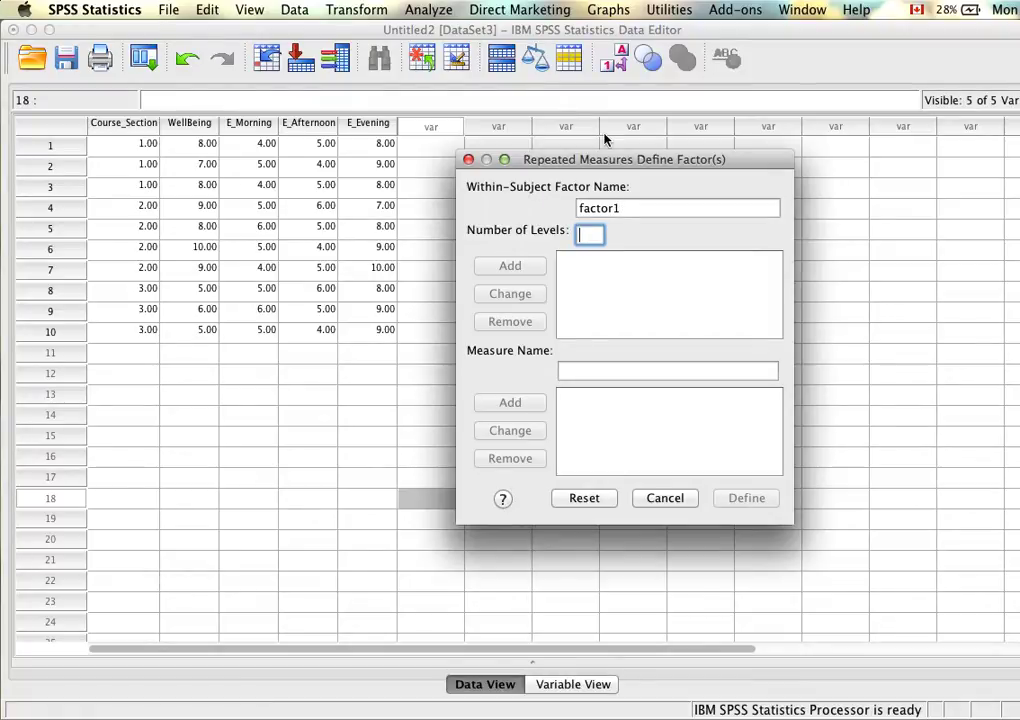
pyautogui.moveTo(588, 167); pyautogui.dragTo(571, 132)
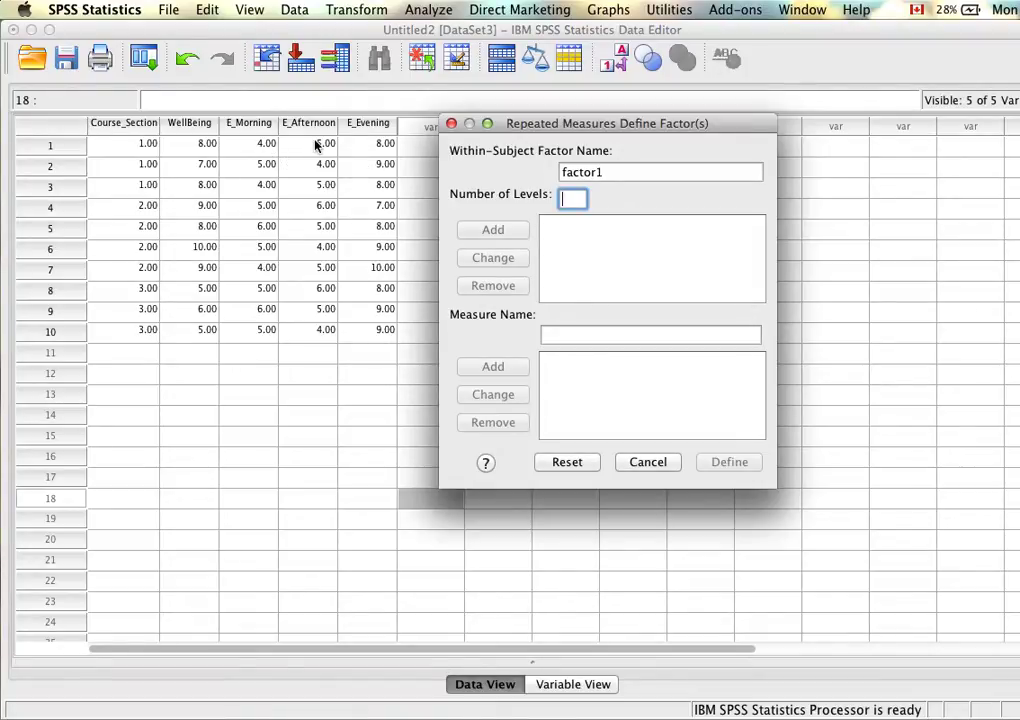
pyautogui.doubleClick(607, 174)
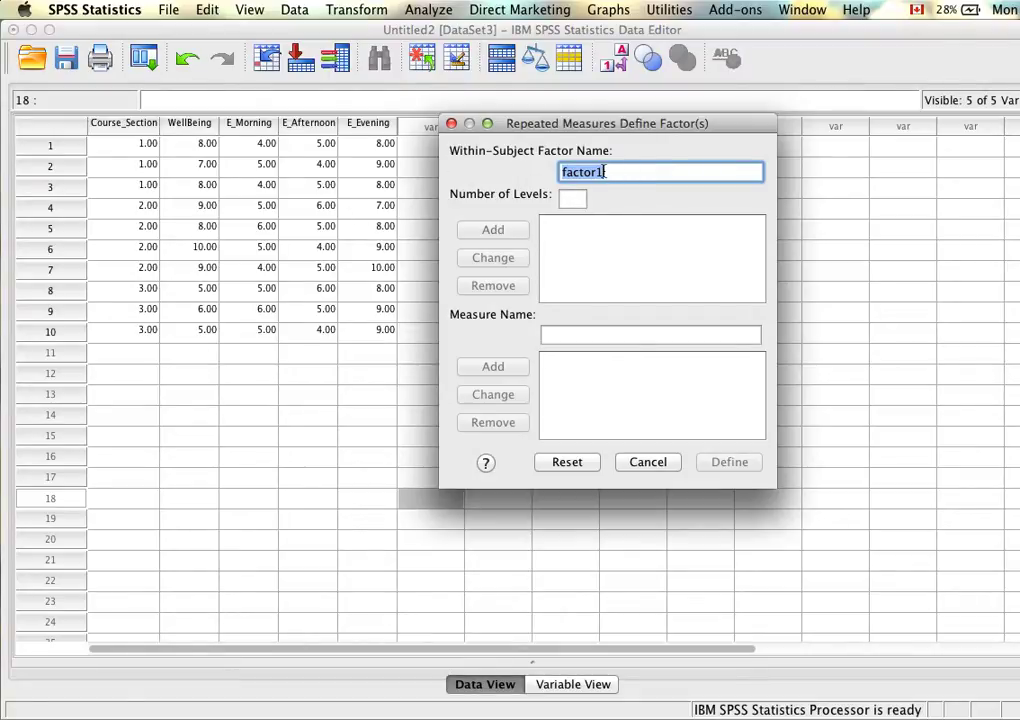
pyautogui.write('Time')
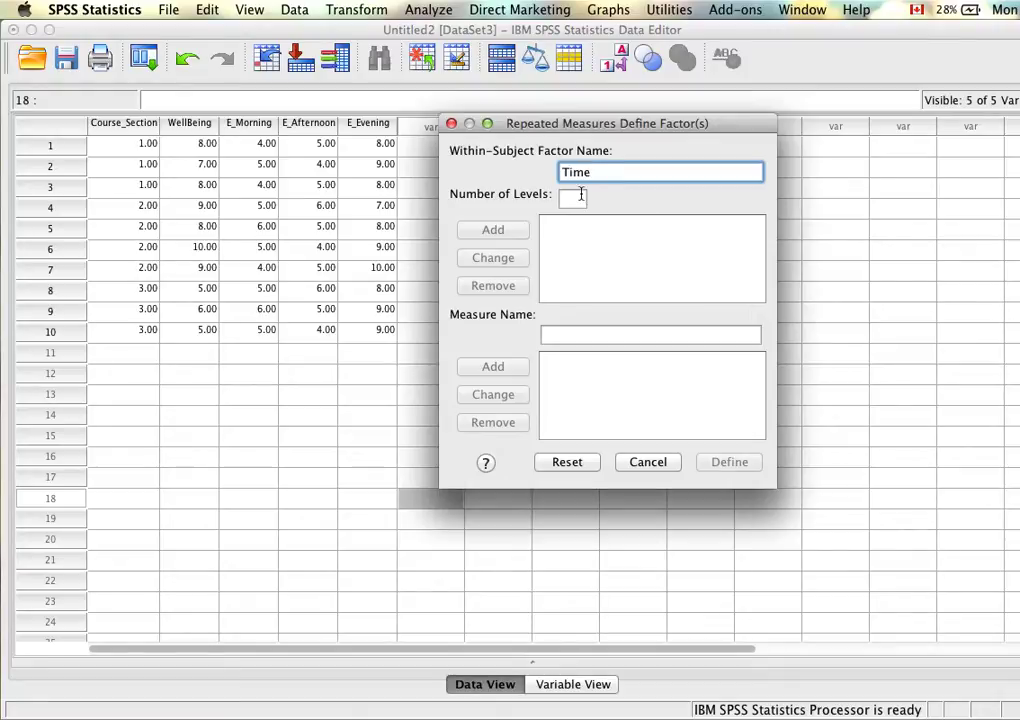
pyautogui.click(578, 197)
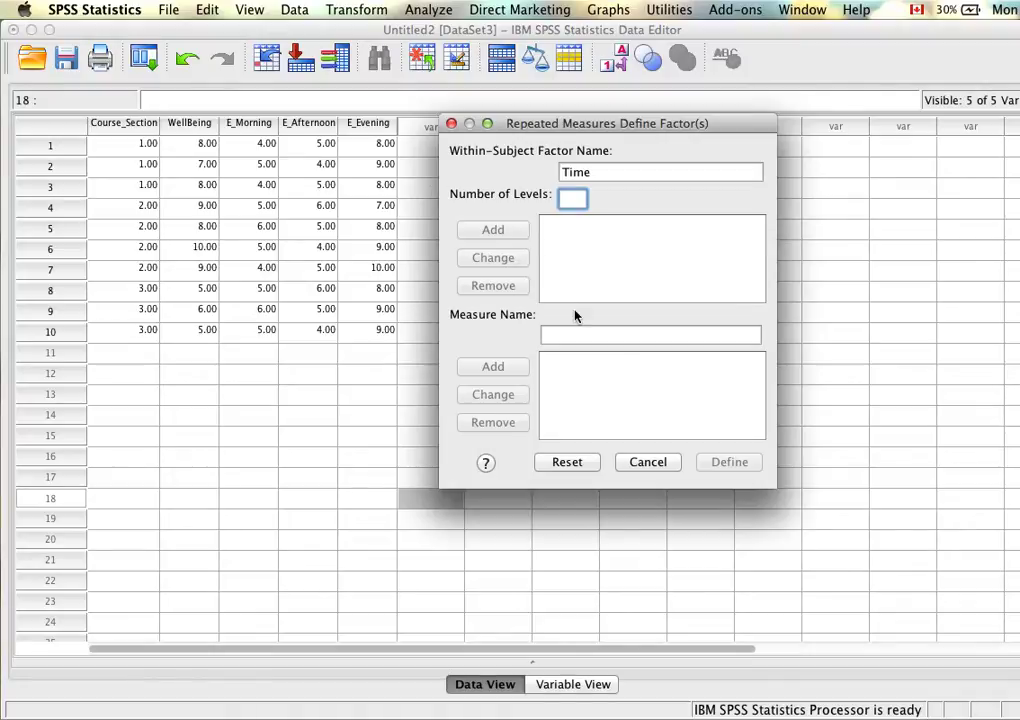
pyautogui.write('3')
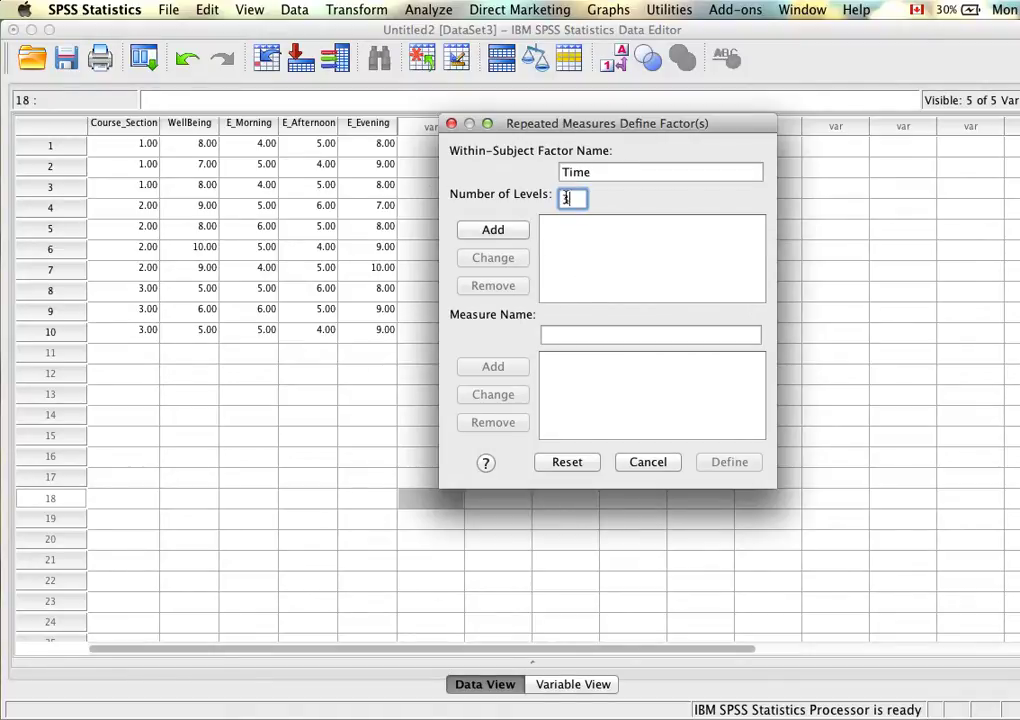
pyautogui.click(497, 230)
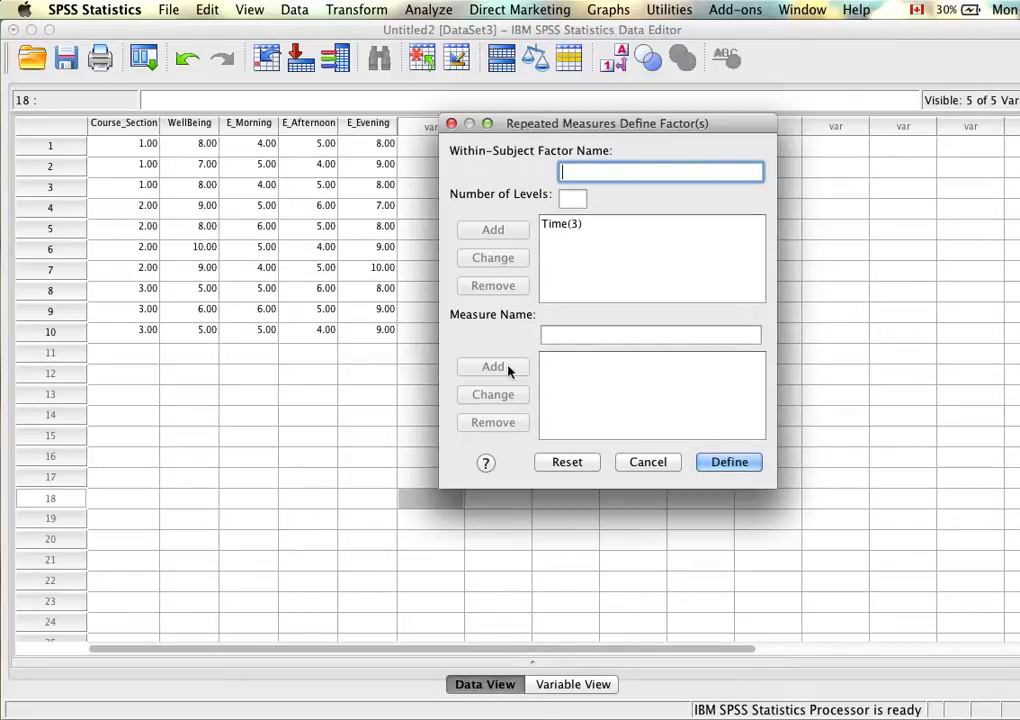
pyautogui.click(726, 462)
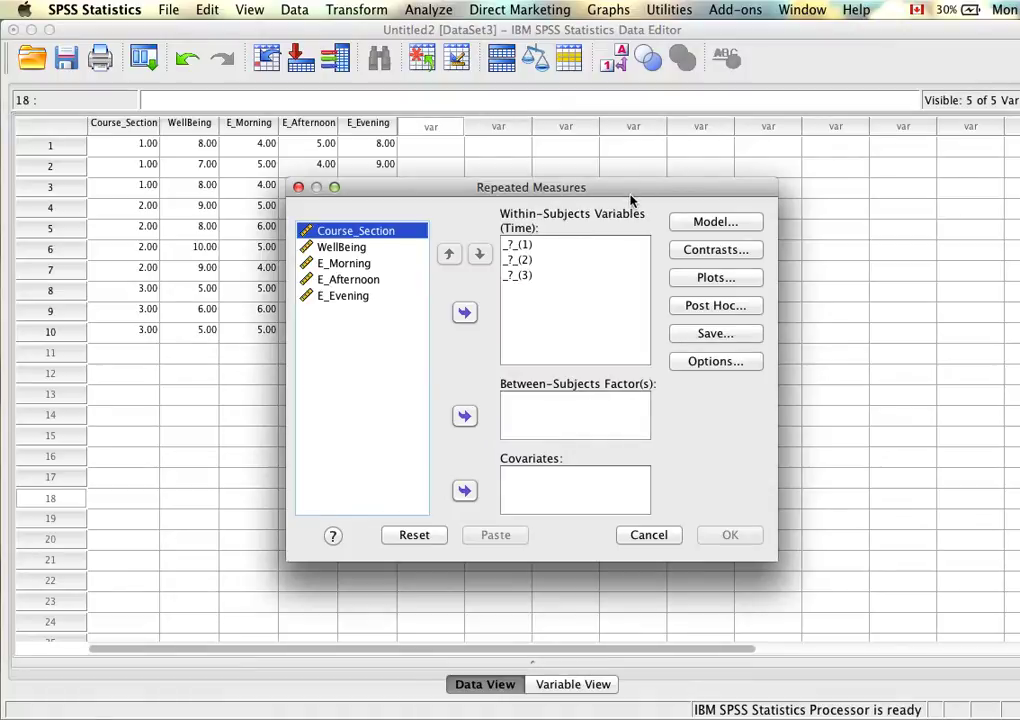
# Step: Assign E_Morning, E_Afternoon and E_Evening as the within-subjects variables for Time levels 1, 2 and 3
pyautogui.moveTo(630, 198); pyautogui.dragTo(662, 164)
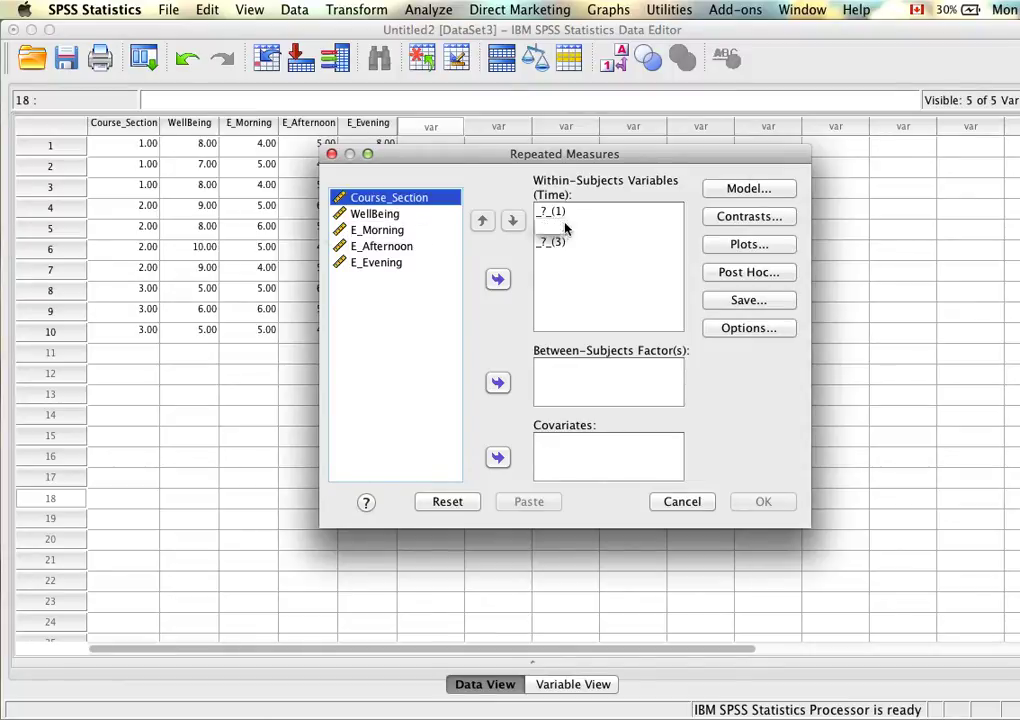
pyautogui.click(395, 231)
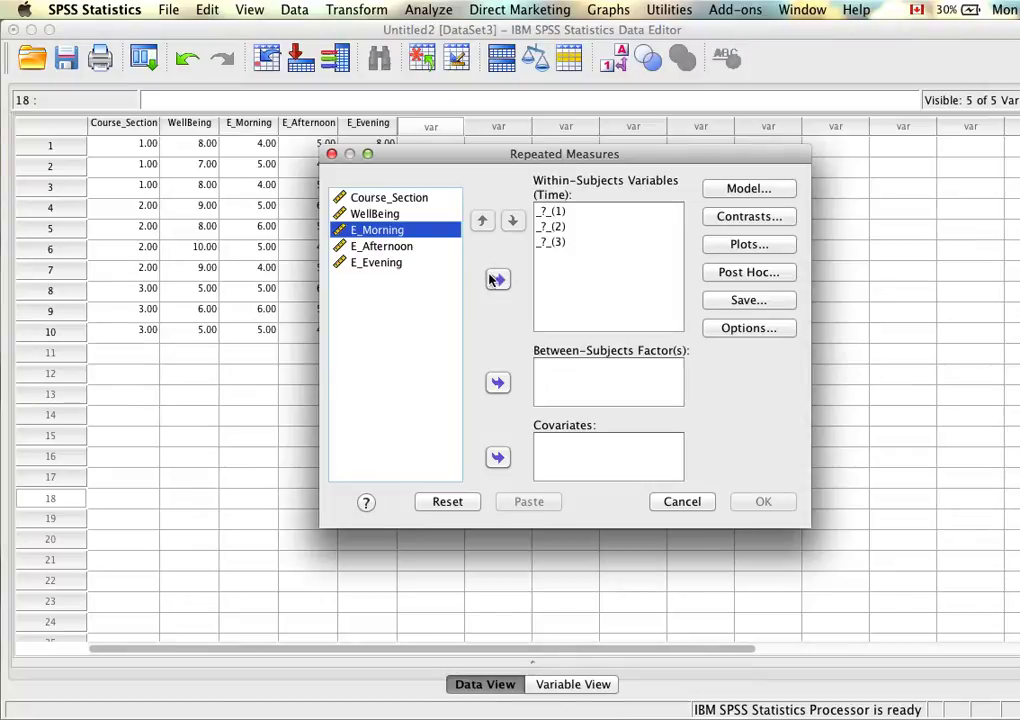
pyautogui.click(496, 278)
pyautogui.click(395, 231)
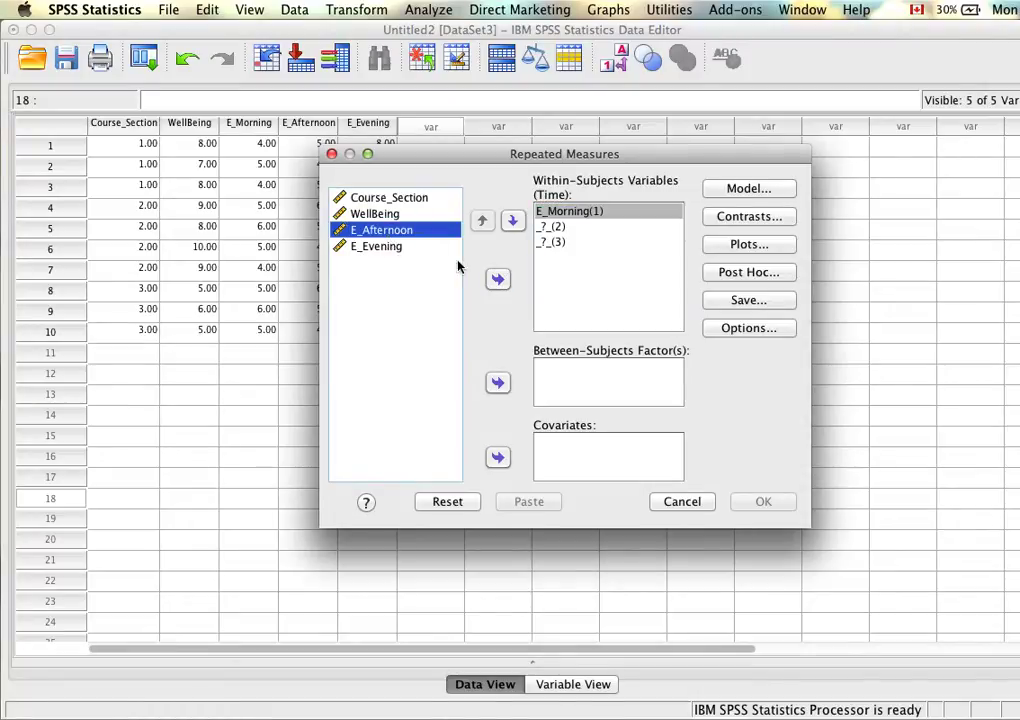
pyautogui.click(497, 279)
pyautogui.click(378, 235)
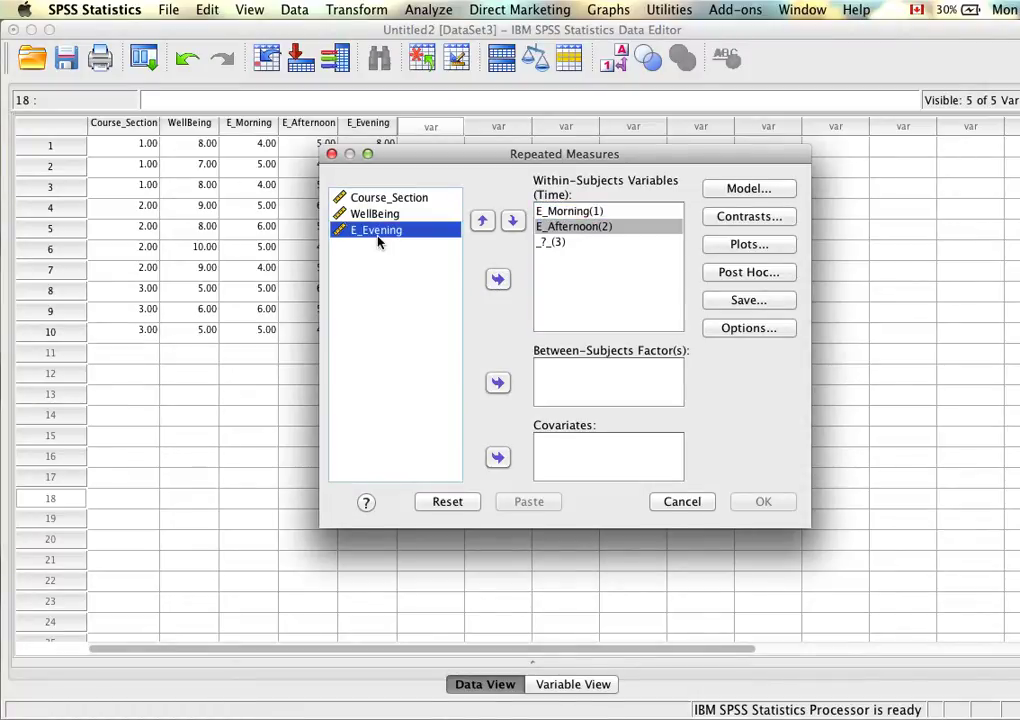
pyautogui.click(497, 279)
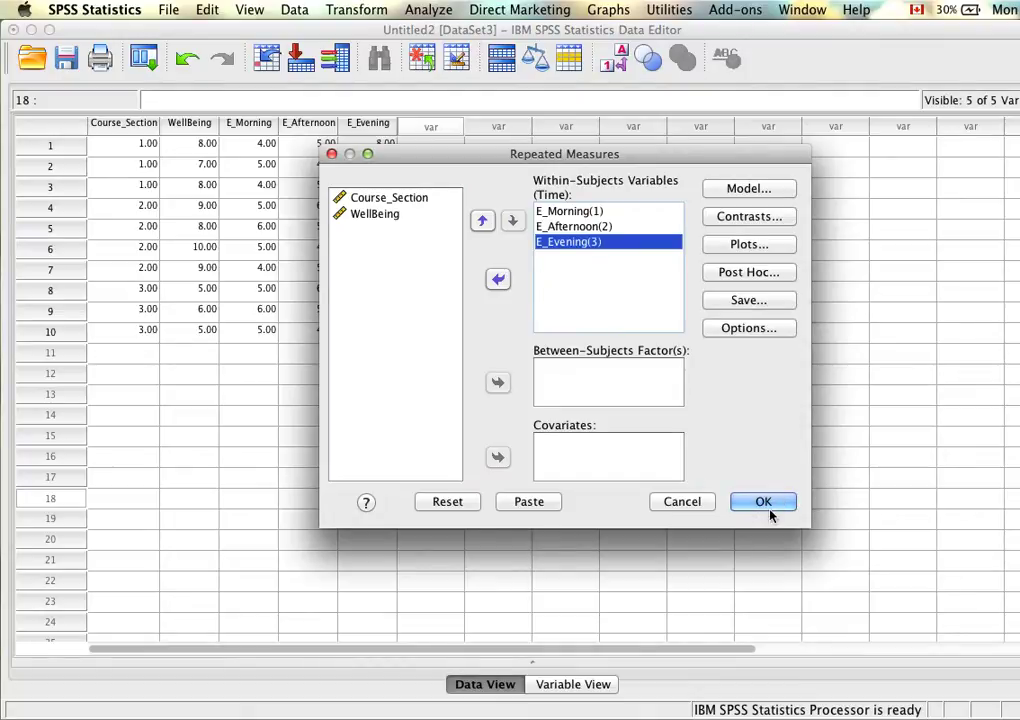
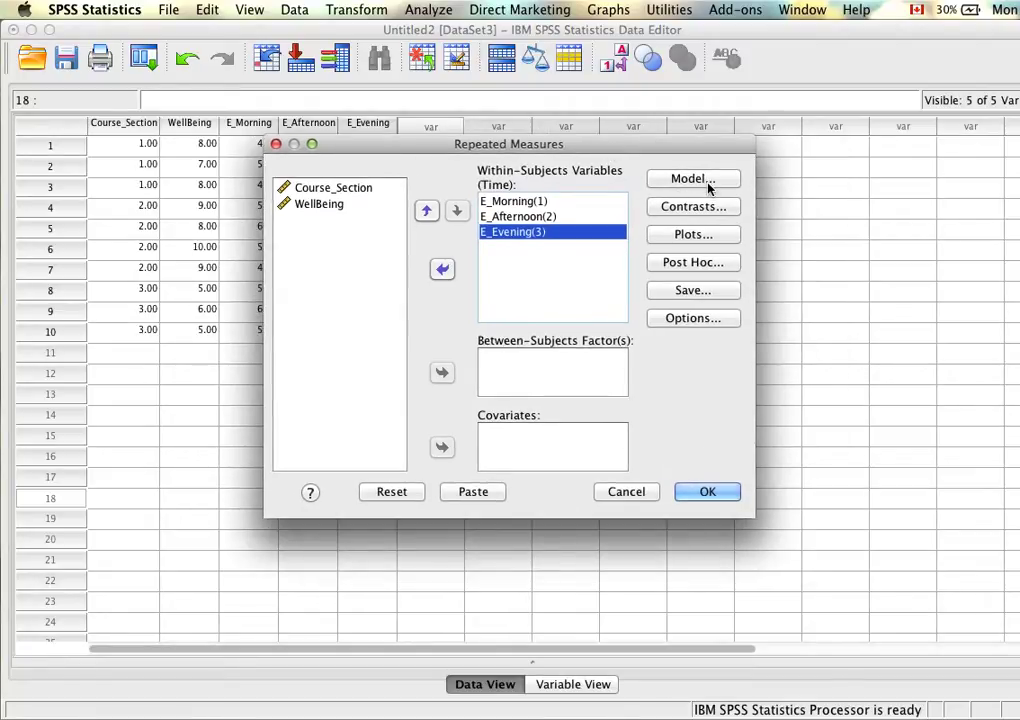
# Step: Add a profile plot with Time on the horizontal axis, and view the post hoc options without setting any
pyautogui.click(709, 236)
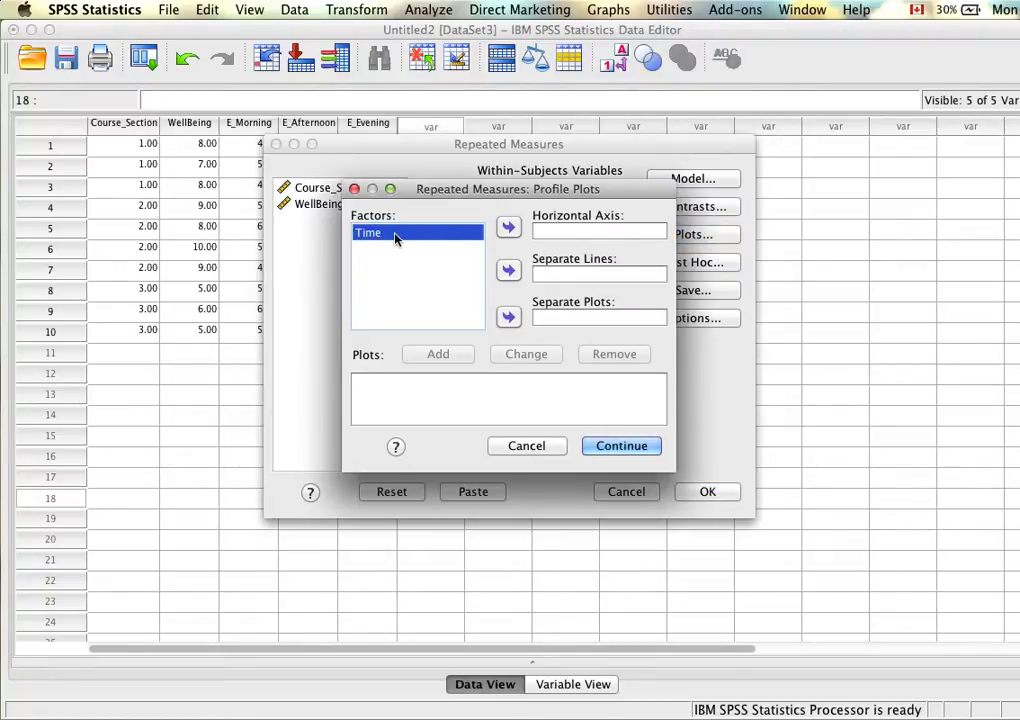
pyautogui.click(507, 228)
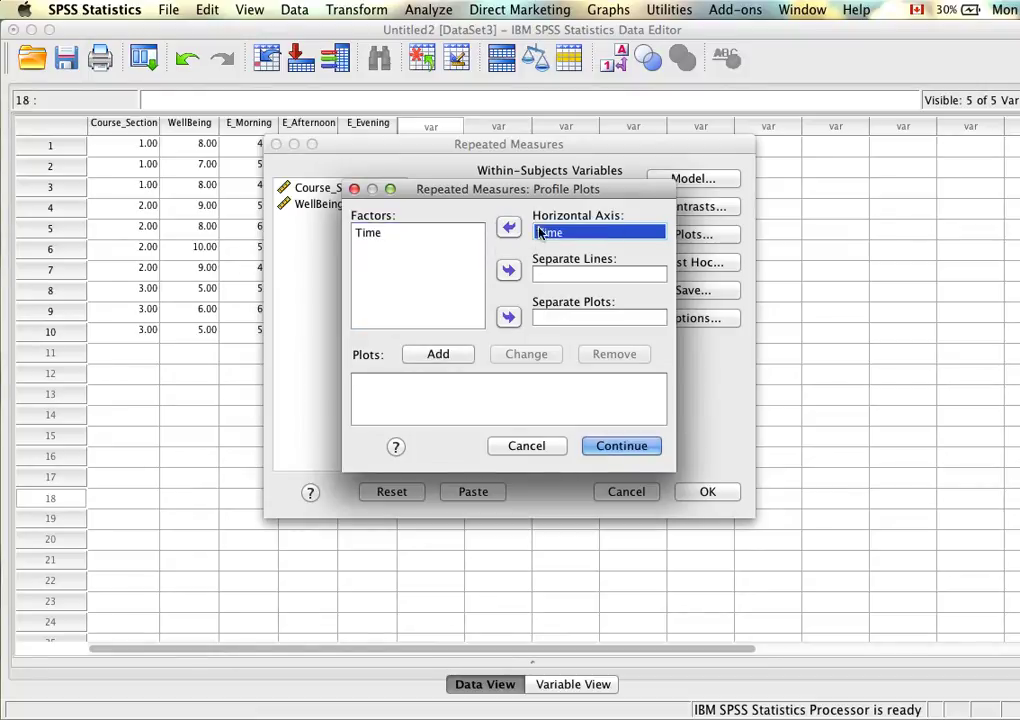
pyautogui.click(439, 355)
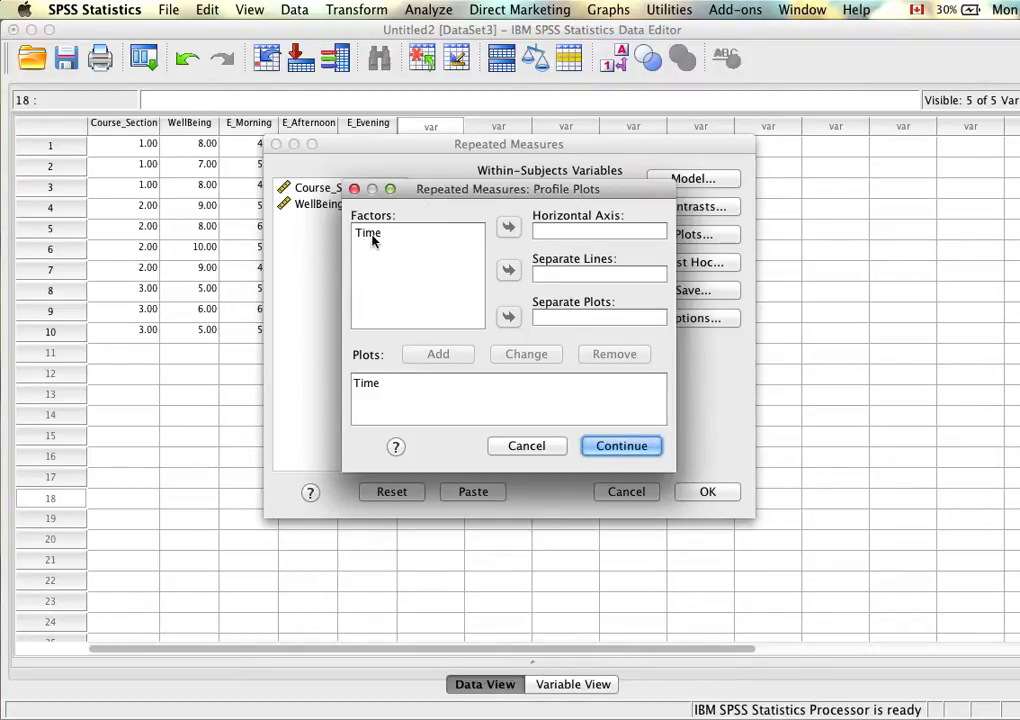
pyautogui.click(645, 451)
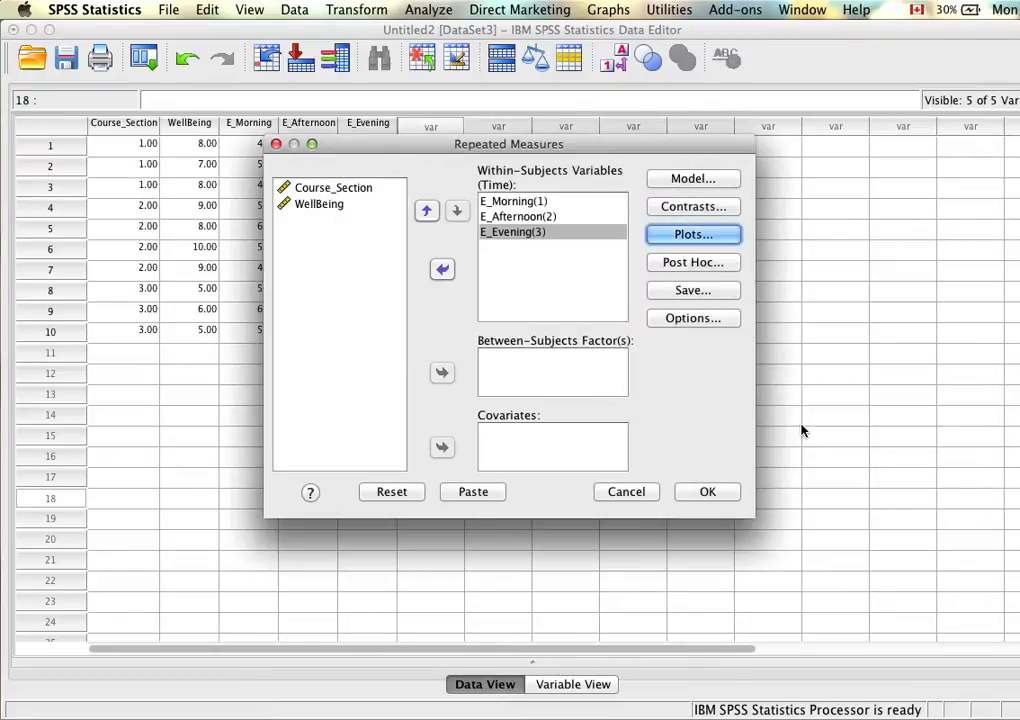
pyautogui.click(722, 261)
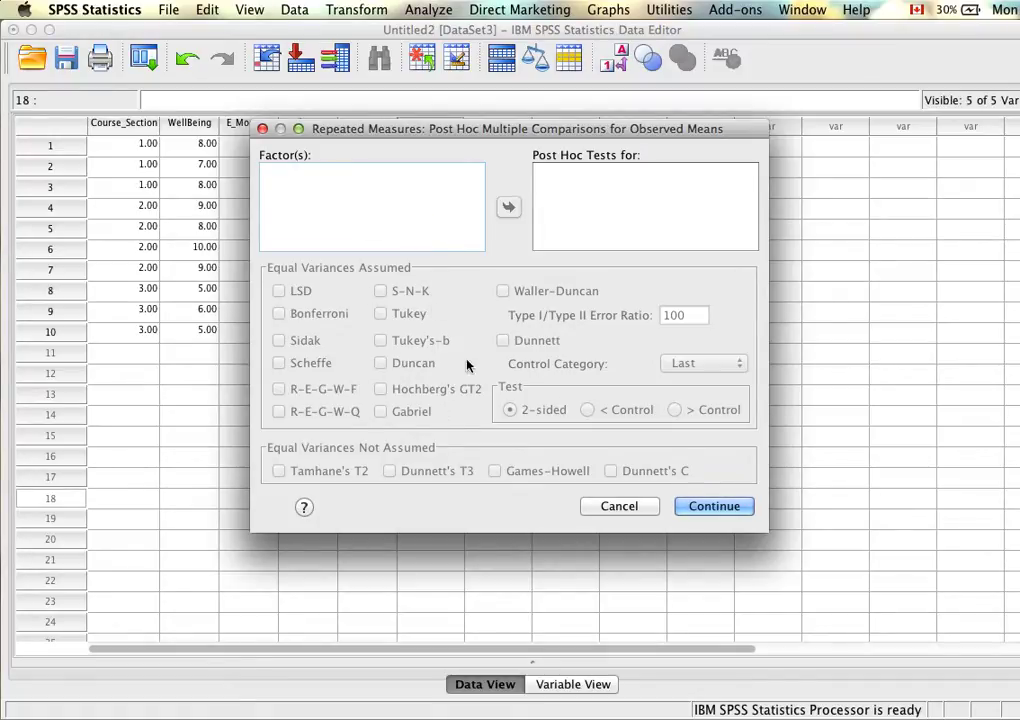
pyautogui.click(629, 517)
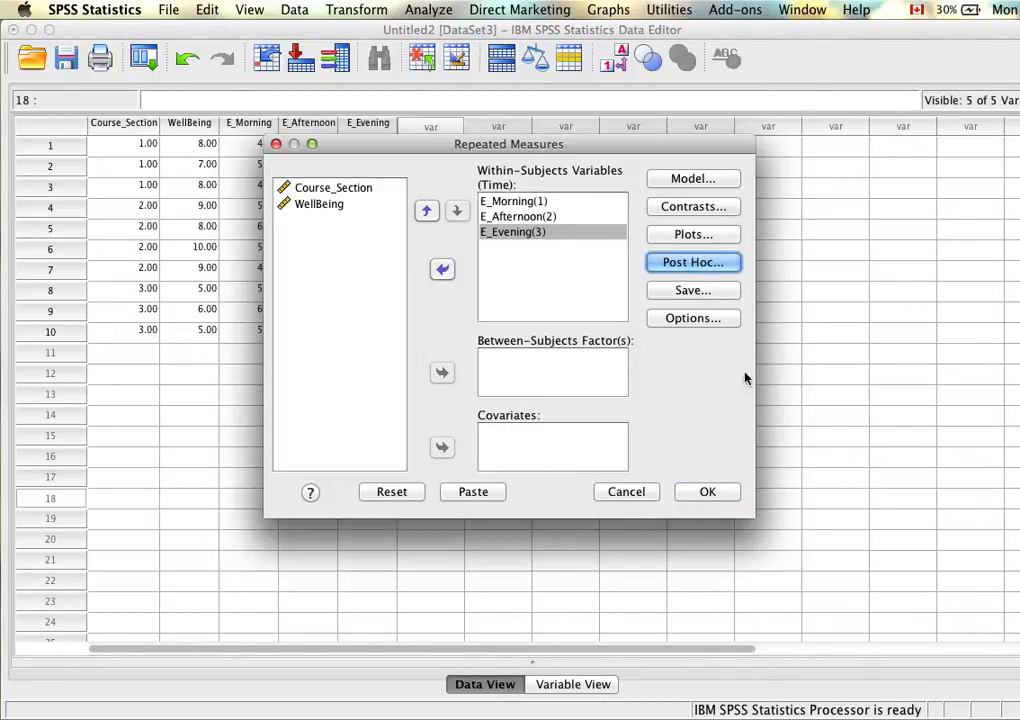
# Step: Include descriptive statistics and estimates of effect size in the analysis output
pyautogui.click(693, 320)
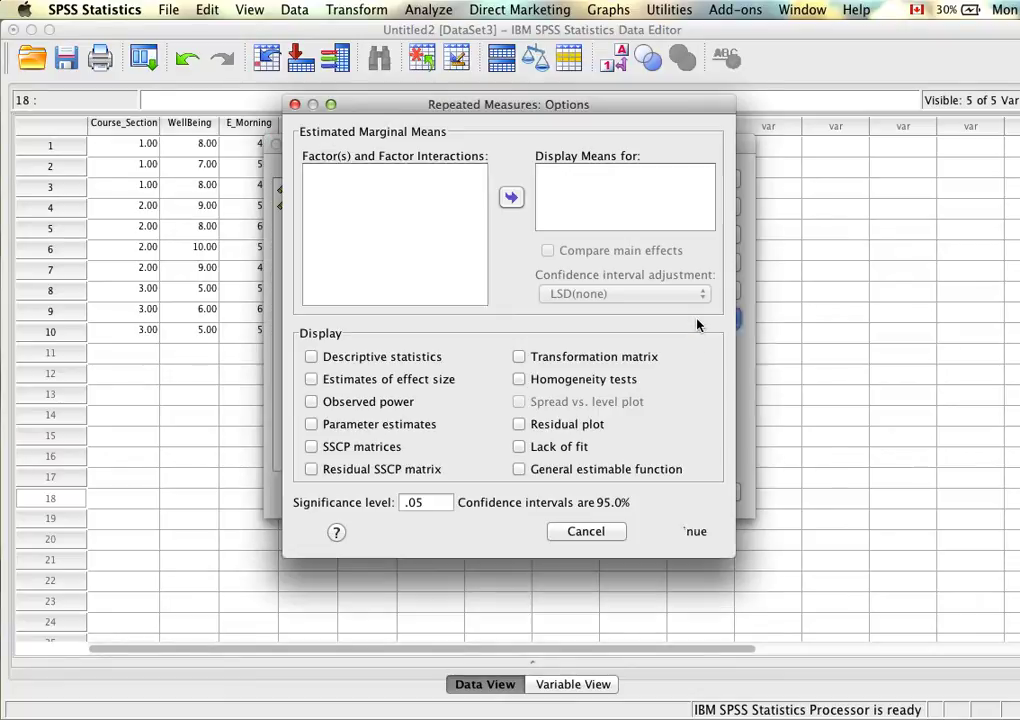
pyautogui.click(314, 359)
pyautogui.click(313, 380)
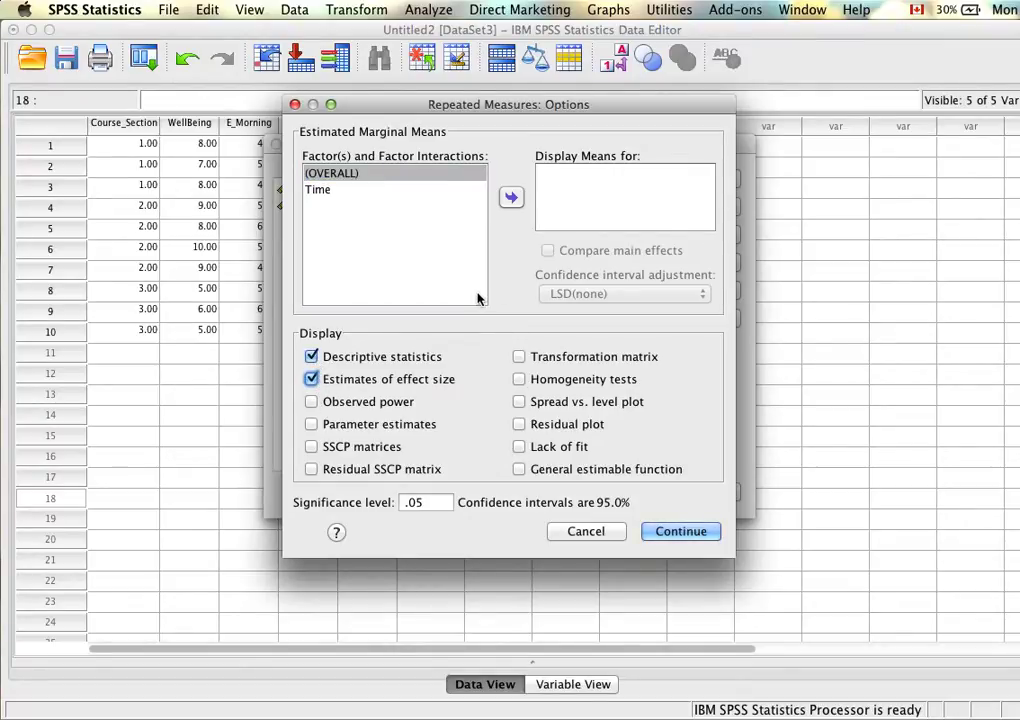
# Step: Display marginal means for Time, compare main effects with a Bonferroni adjustment, and run the analysis
pyautogui.click(330, 193)
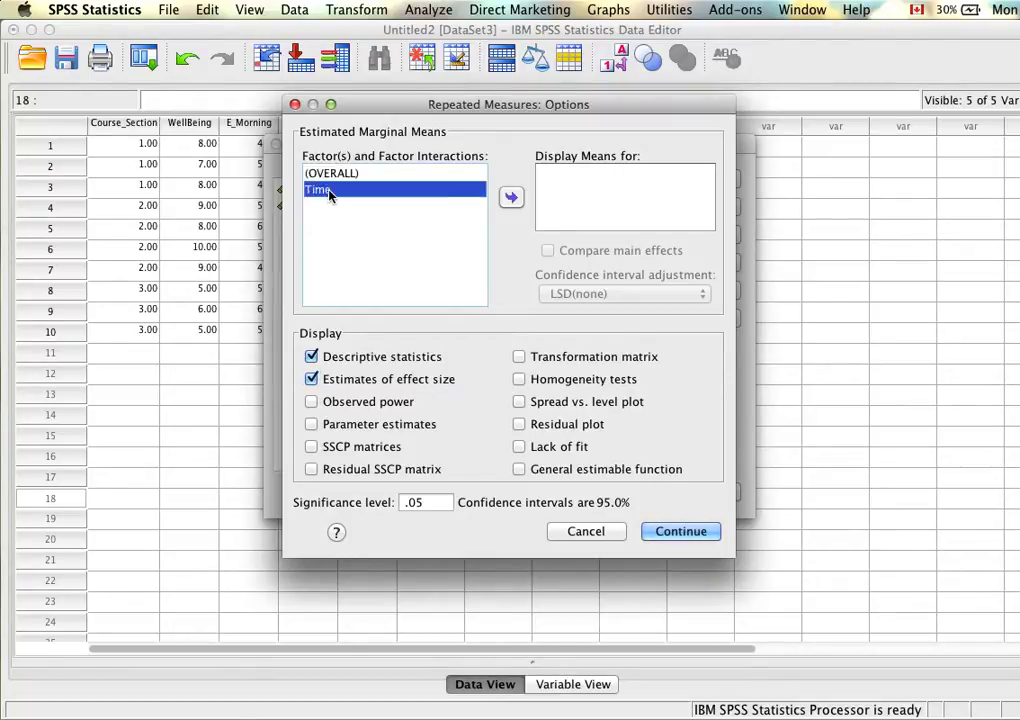
pyautogui.click(511, 197)
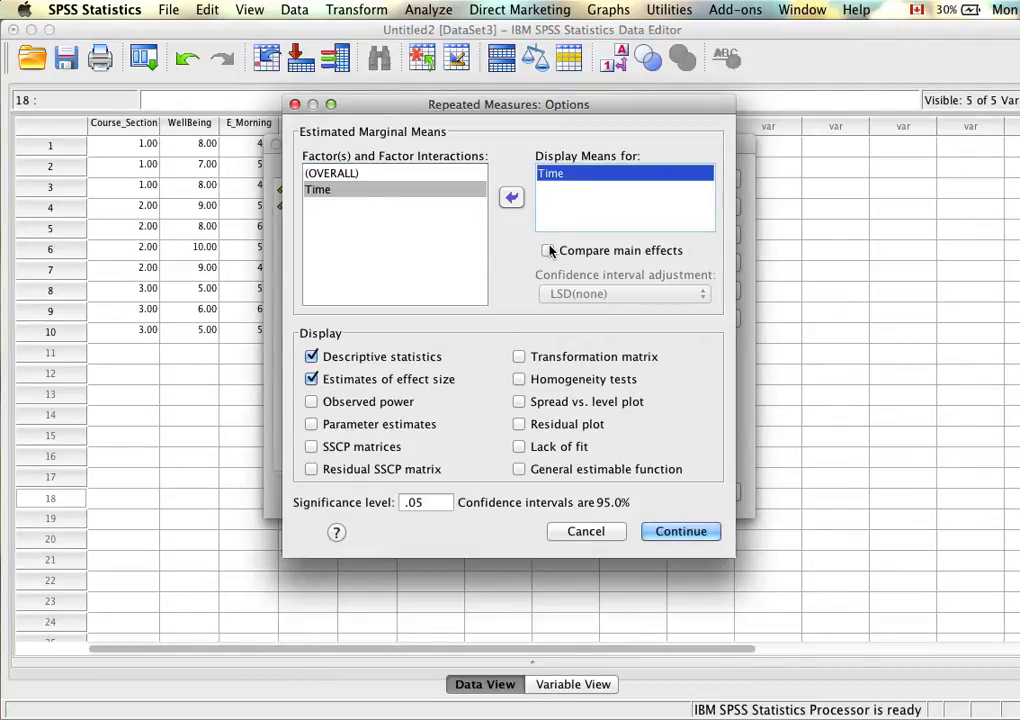
pyautogui.click(550, 251)
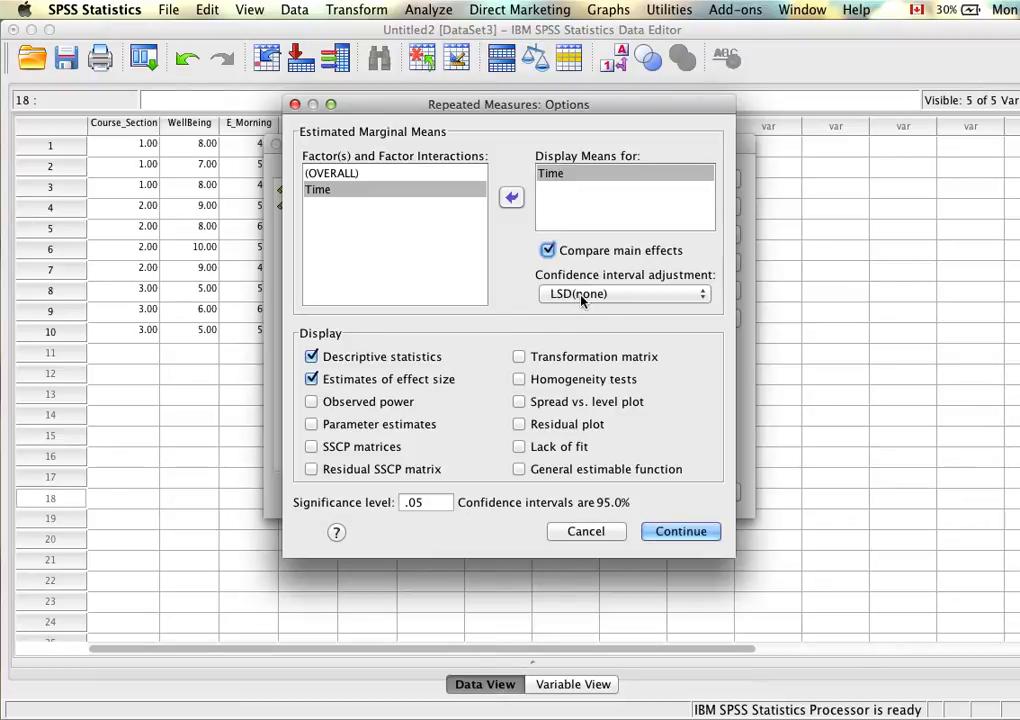
pyautogui.click(584, 296)
pyautogui.click(598, 312)
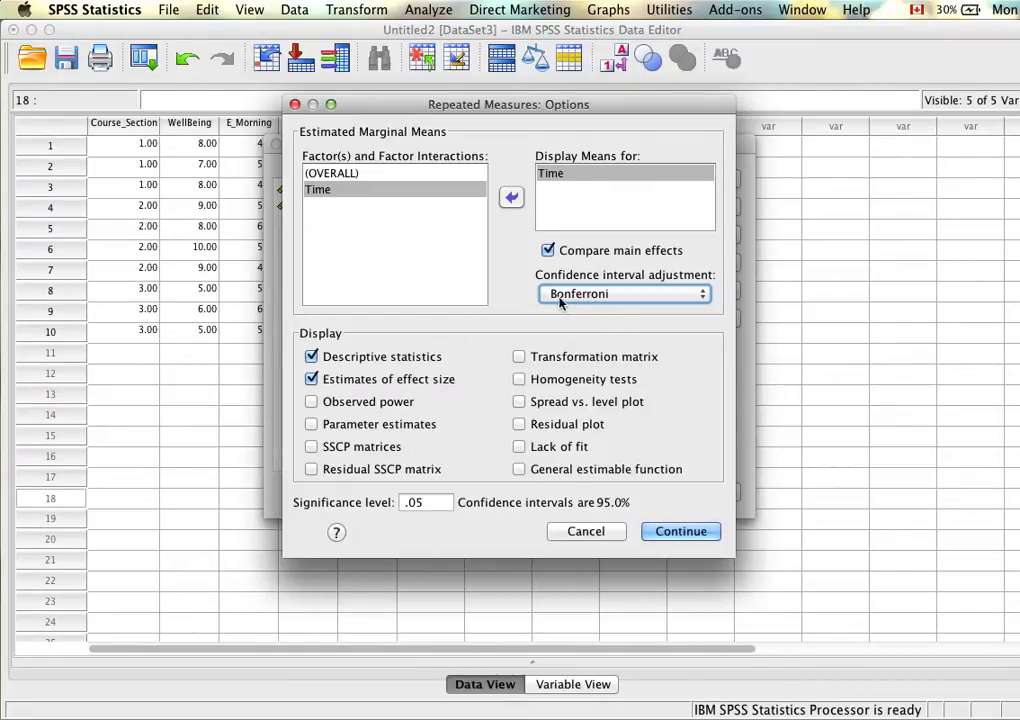
pyautogui.click(685, 533)
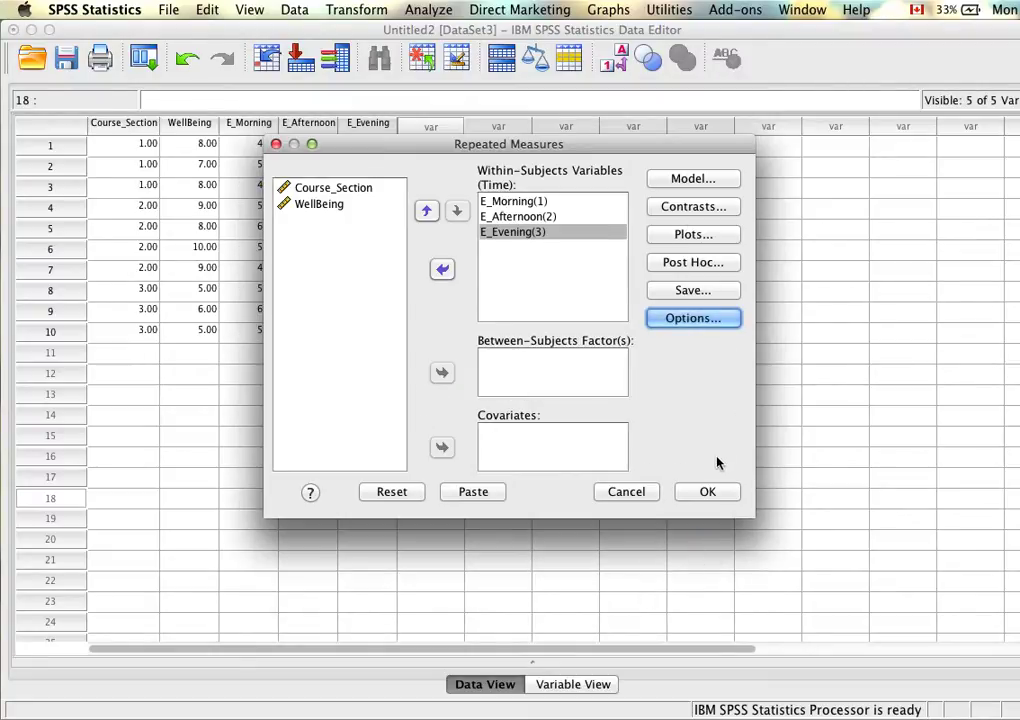
pyautogui.click(708, 491)
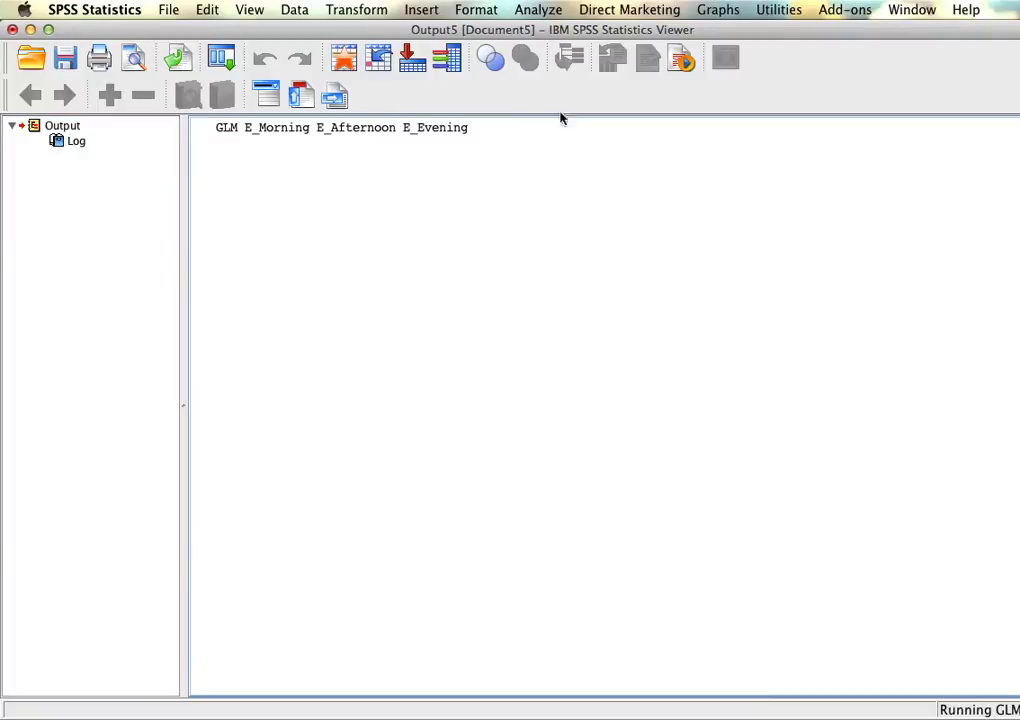
# Step: Widen the output area and examine the Within-Subjects Factors and Descriptive Statistics tables
pyautogui.moveTo(184, 396); pyautogui.dragTo(67, 400)
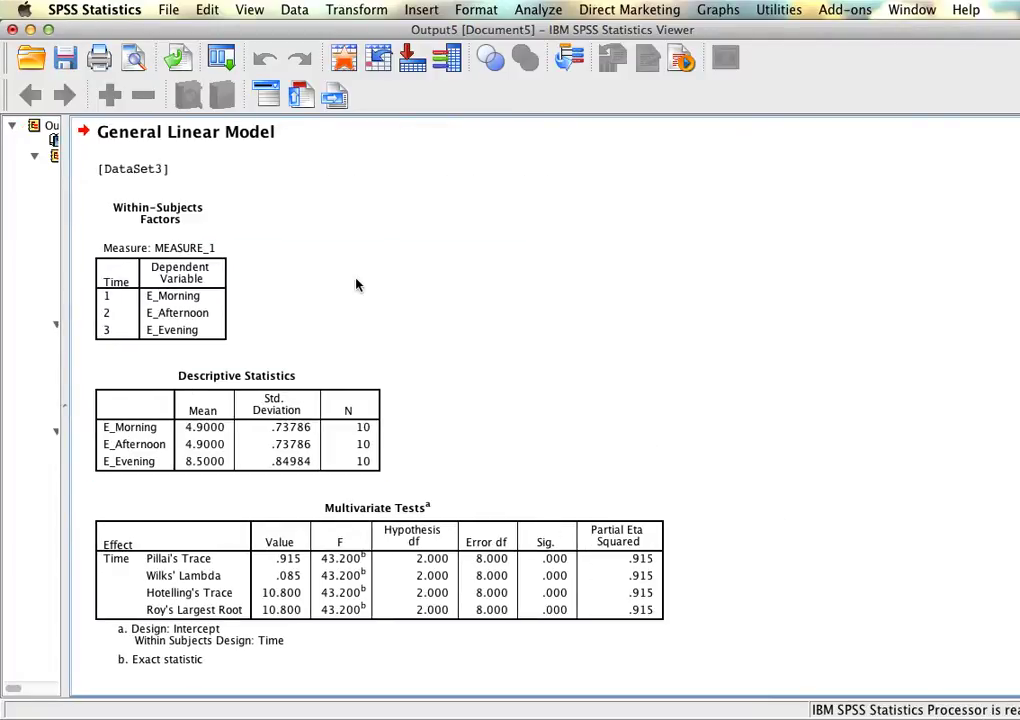
pyautogui.click(142, 242)
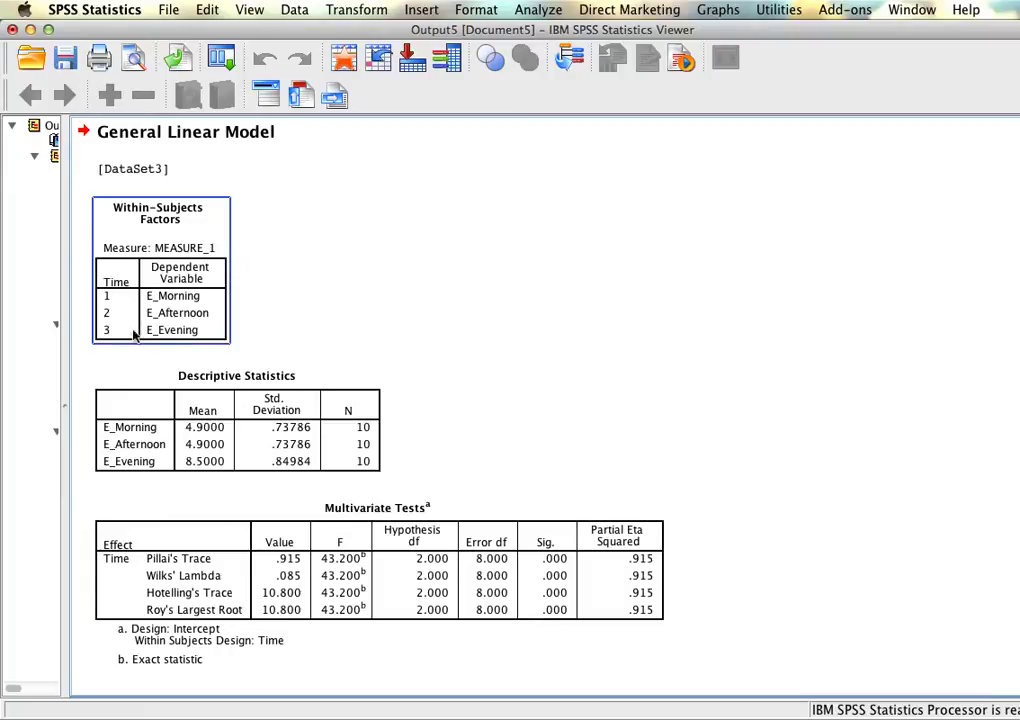
pyautogui.scroll(-3, 276, 357)
pyautogui.click(285, 345)
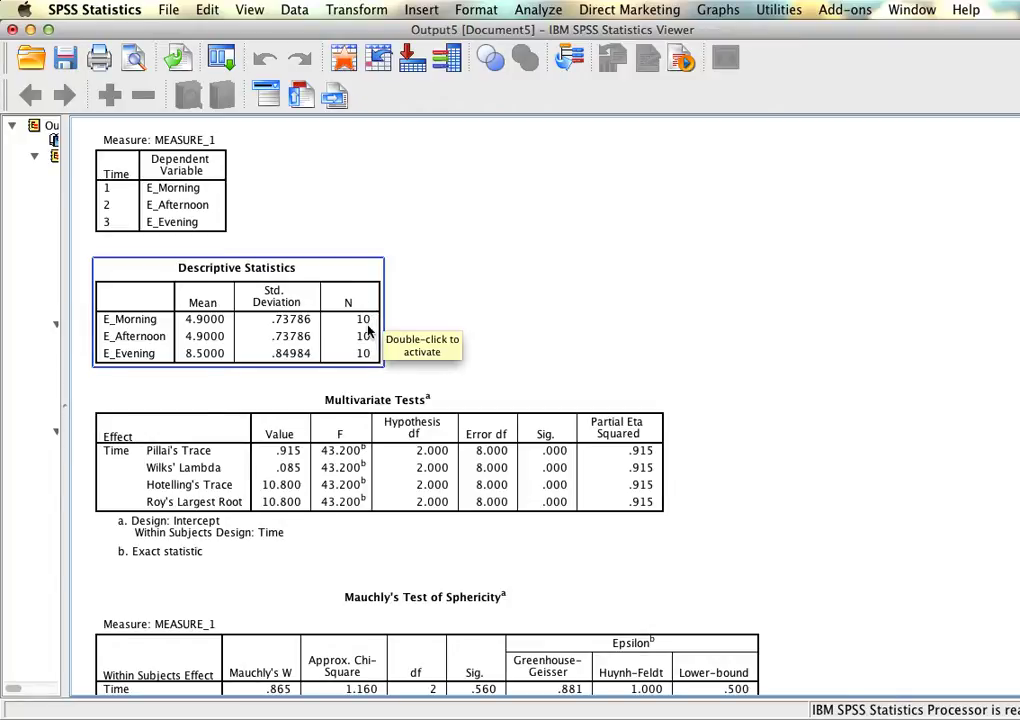
# Step: Examine the Multivariate Tests table and Mauchly's Test of Sphericity table in the output
pyautogui.scroll(-3, 650, 495)
pyautogui.click(417, 349)
pyautogui.scroll(-2, 422, 350)
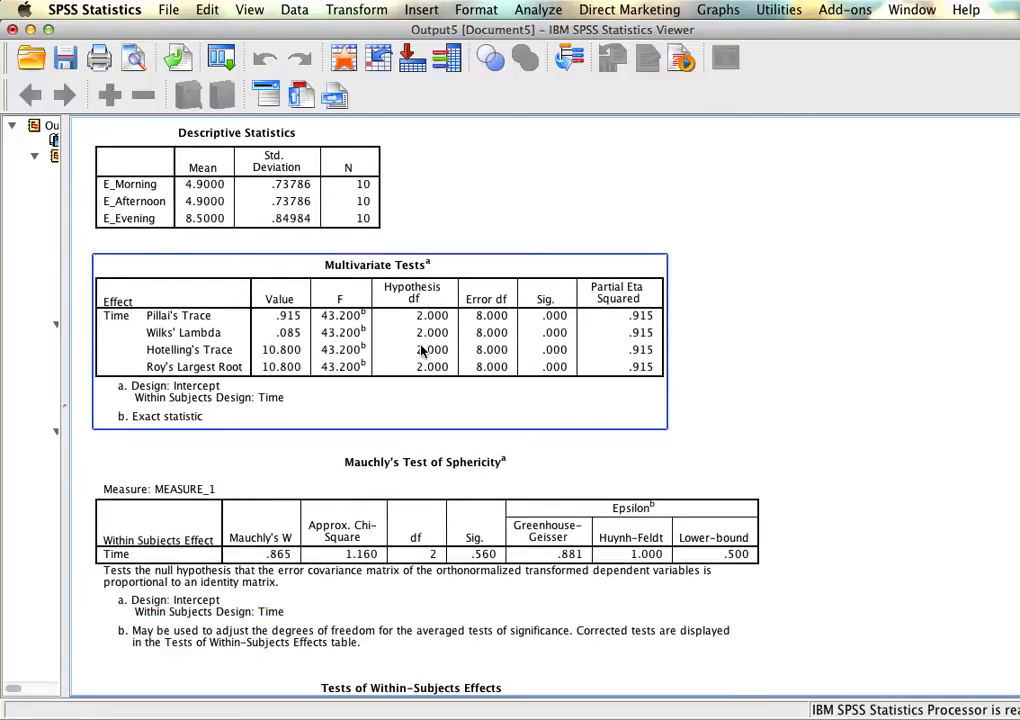
pyautogui.scroll(-1, 421, 349)
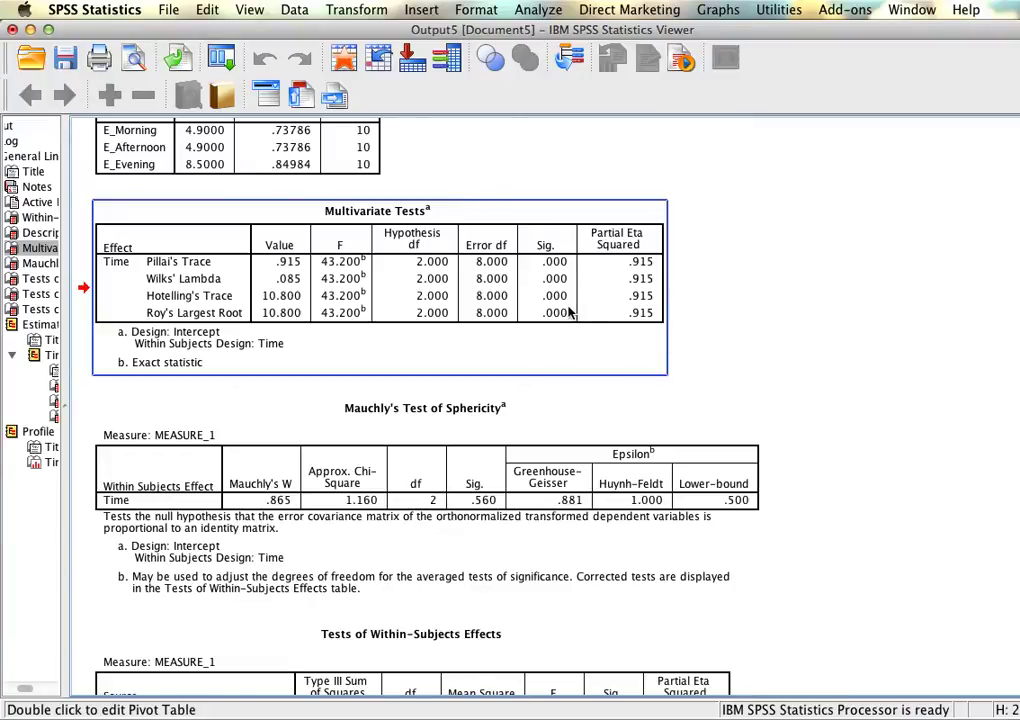
pyautogui.scroll(-3, 865, 398)
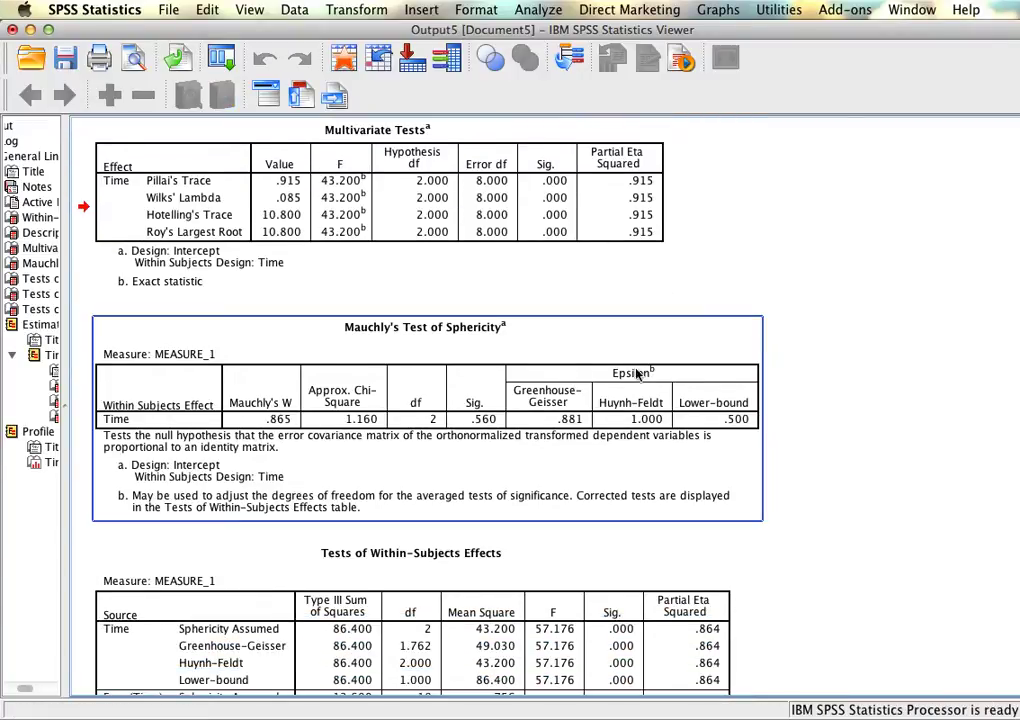
pyautogui.scroll(-2, 637, 374)
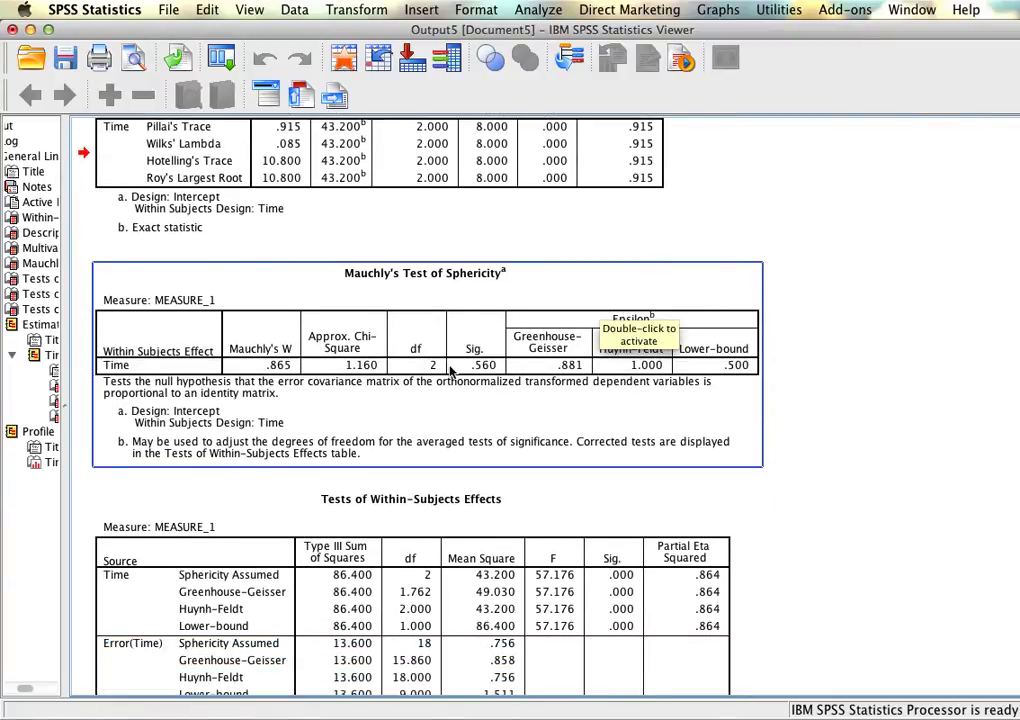
# Step: Recheck the time-point means in the Descriptive Statistics table and read the significance of Mauchly's Test of Sphericity
pyautogui.scroll(10, 387, 250)
pyautogui.scroll(-2, 387, 250)
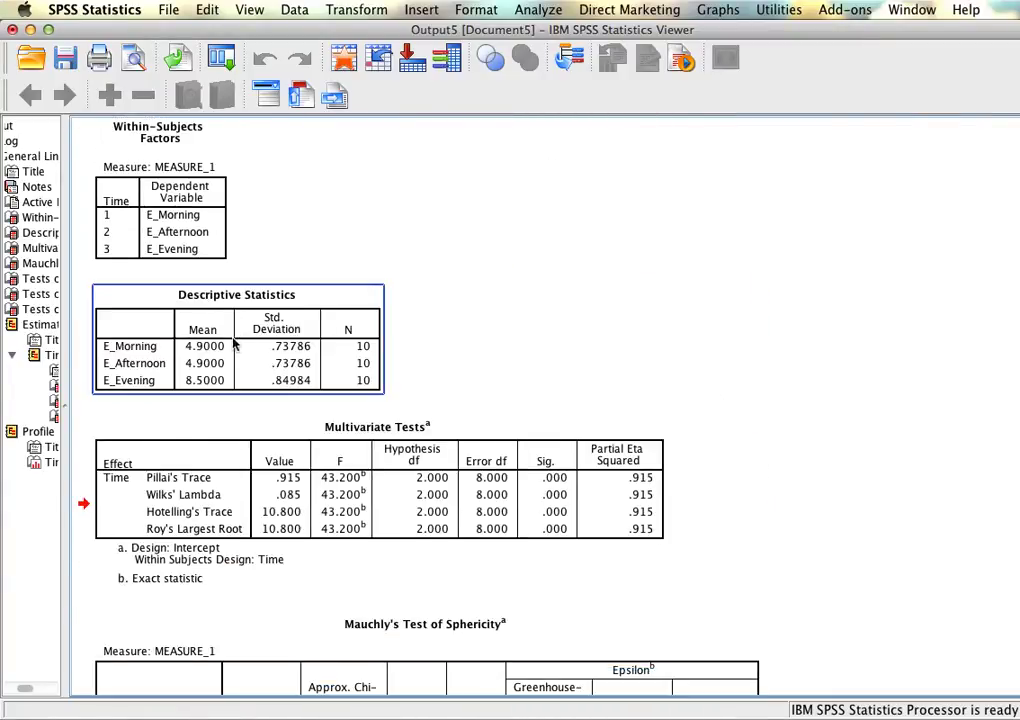
pyautogui.scroll(-6, 534, 475)
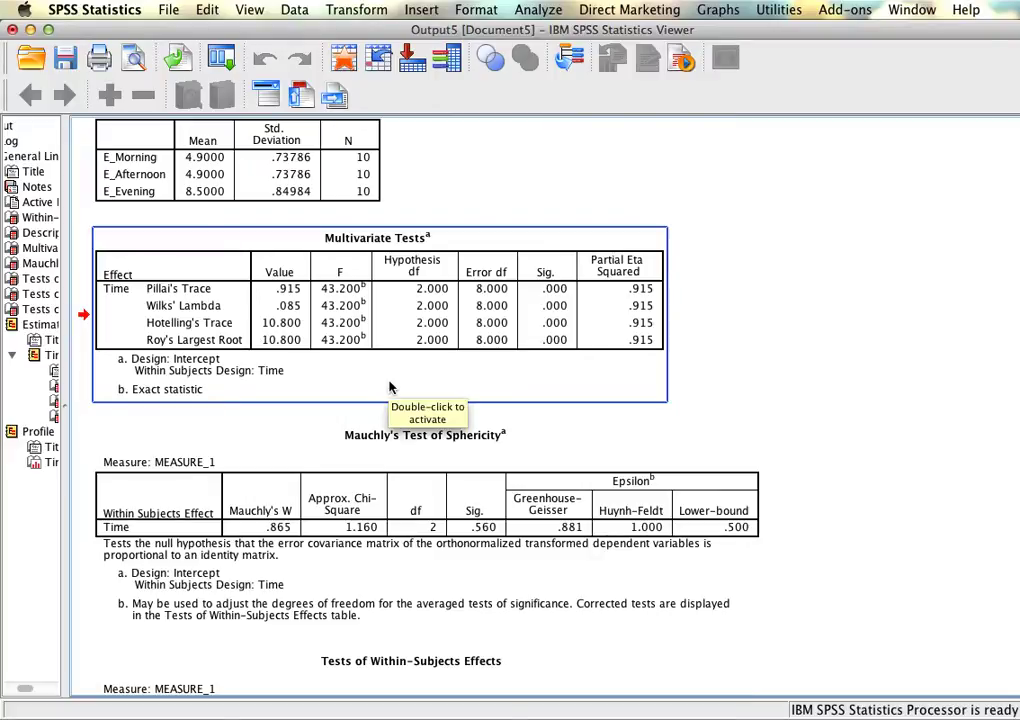
pyautogui.scroll(-3, 813, 421)
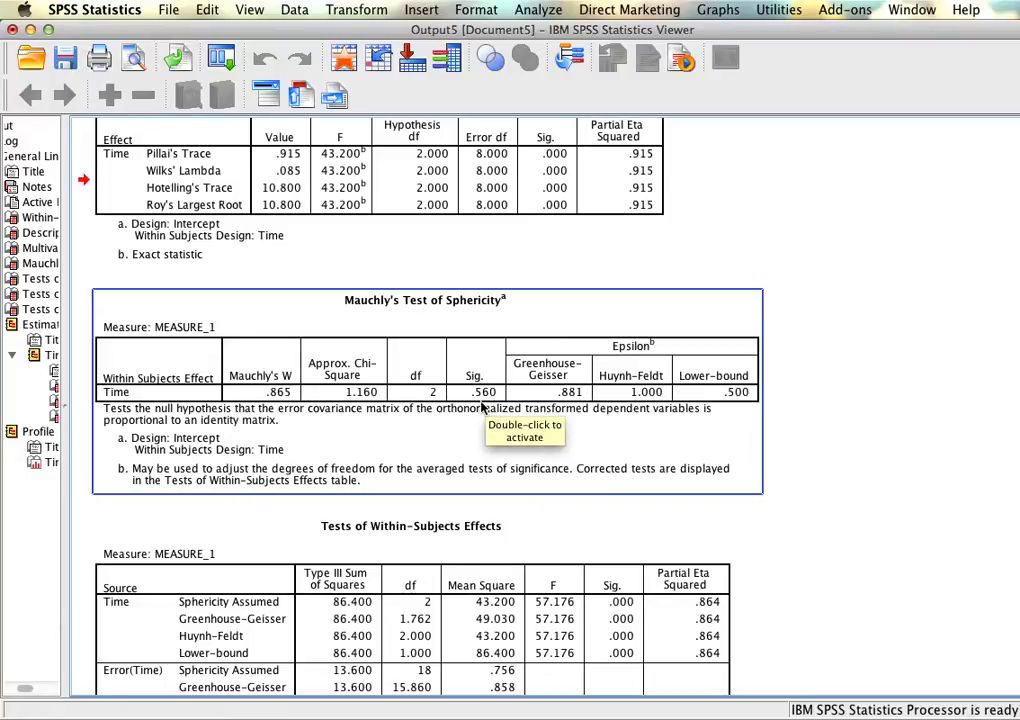
# Step: Compare Mauchly's significance with the Sphericity Assumed and corrected rows for Time in Tests of Within-Subjects Effects, including partial eta squared
pyautogui.scroll(-3, 467, 397)
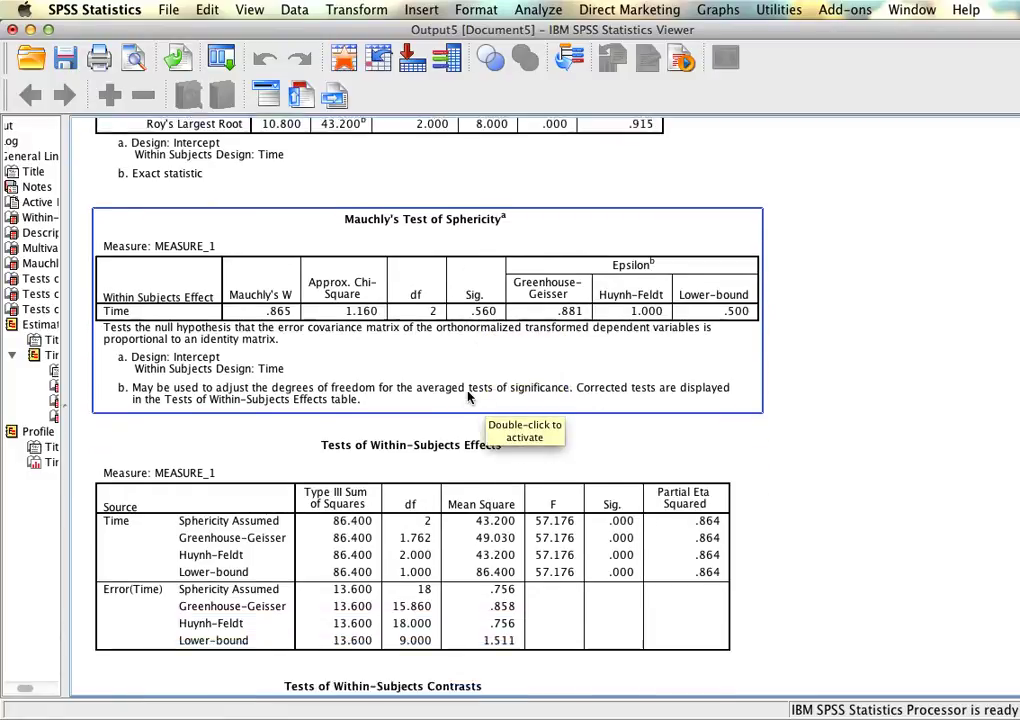
pyautogui.click(292, 517)
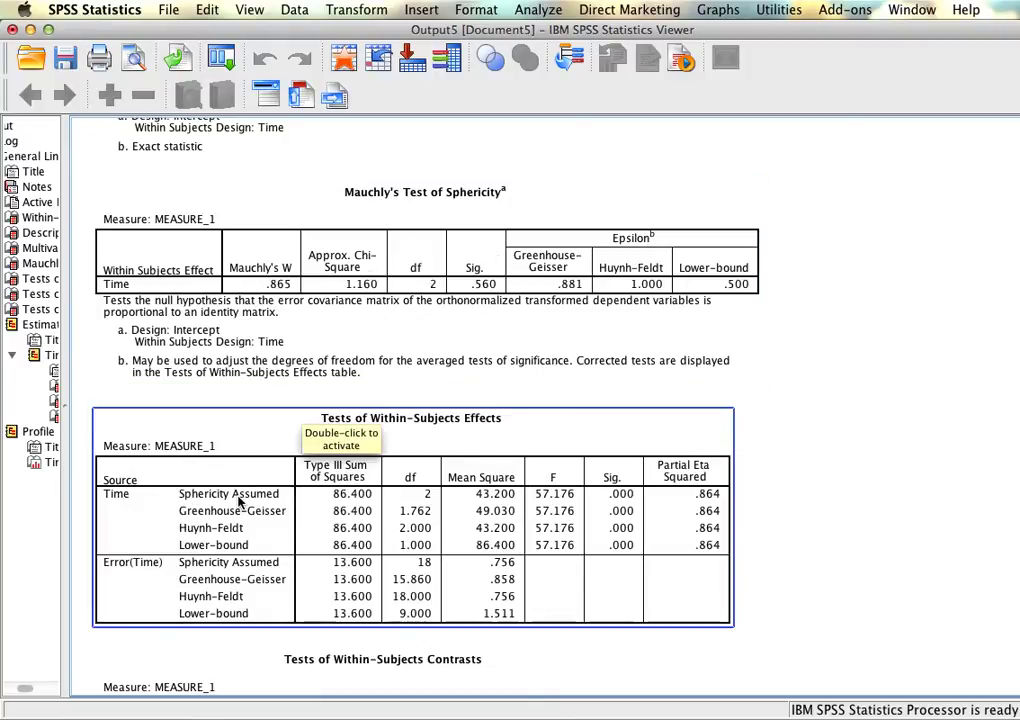
pyautogui.click(557, 331)
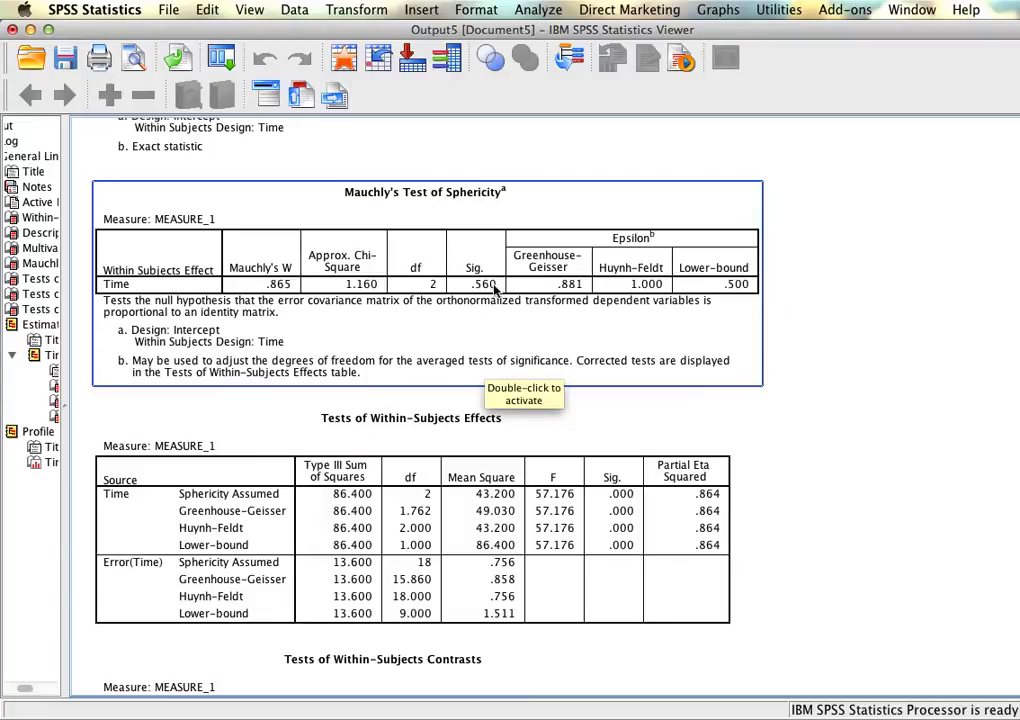
pyautogui.click(168, 410)
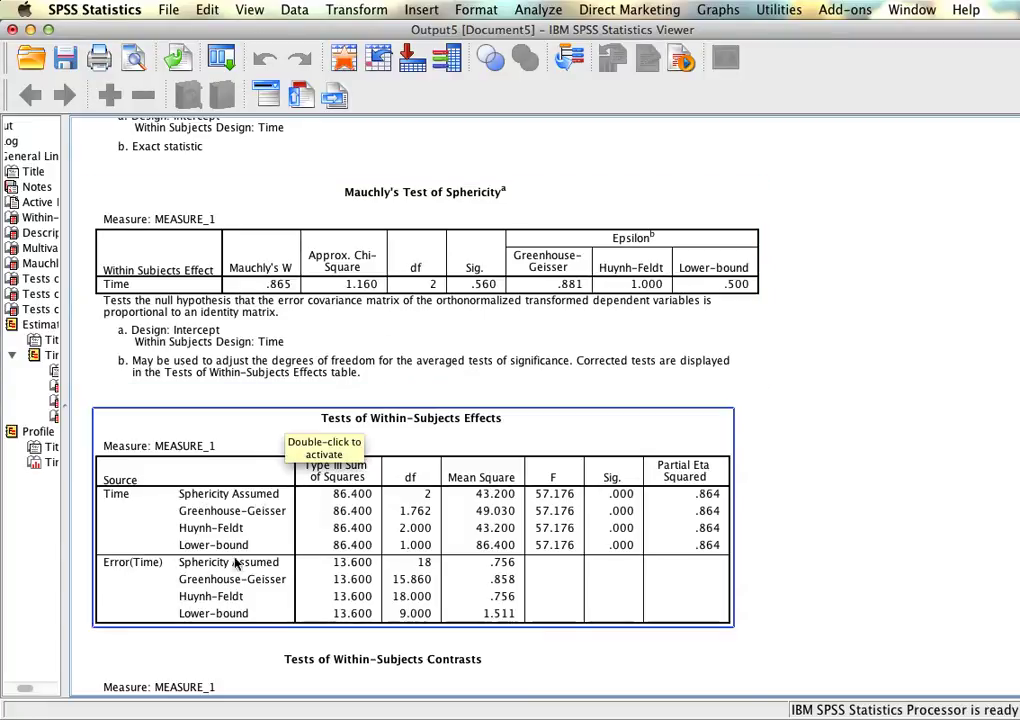
pyautogui.click(394, 338)
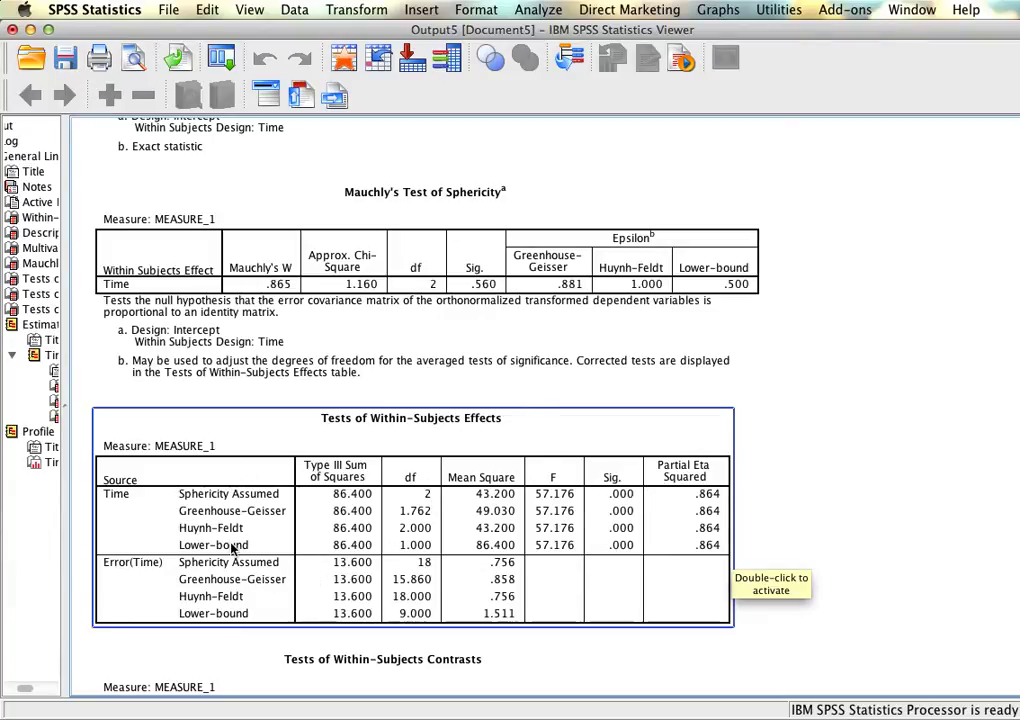
pyautogui.scroll(-1, 233, 590)
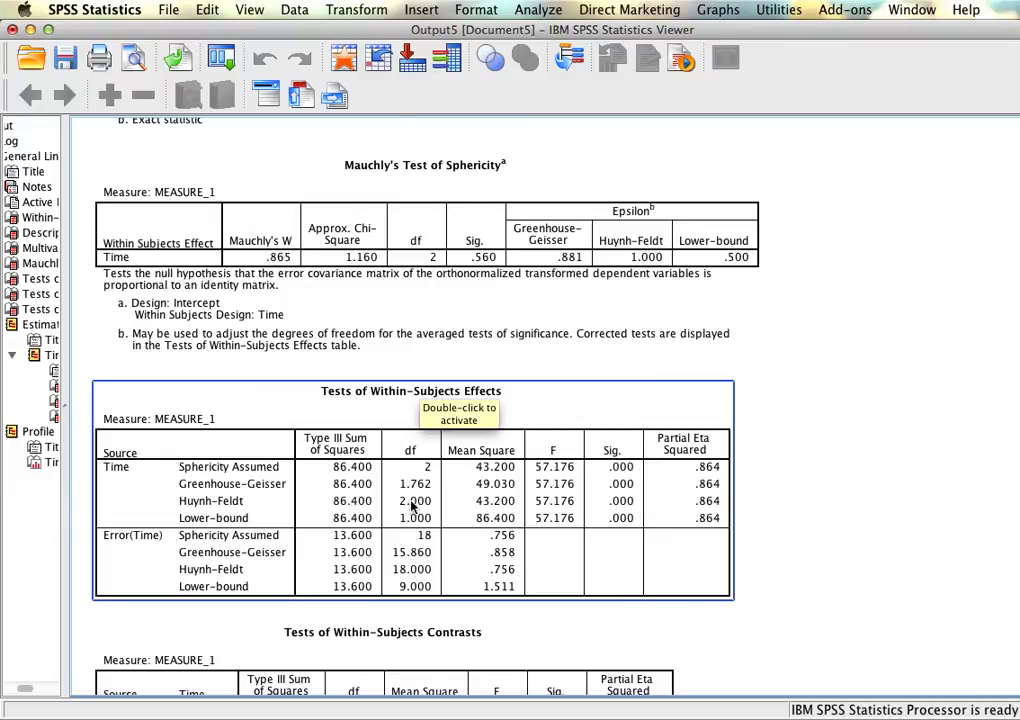
pyautogui.scroll(-3, 792, 566)
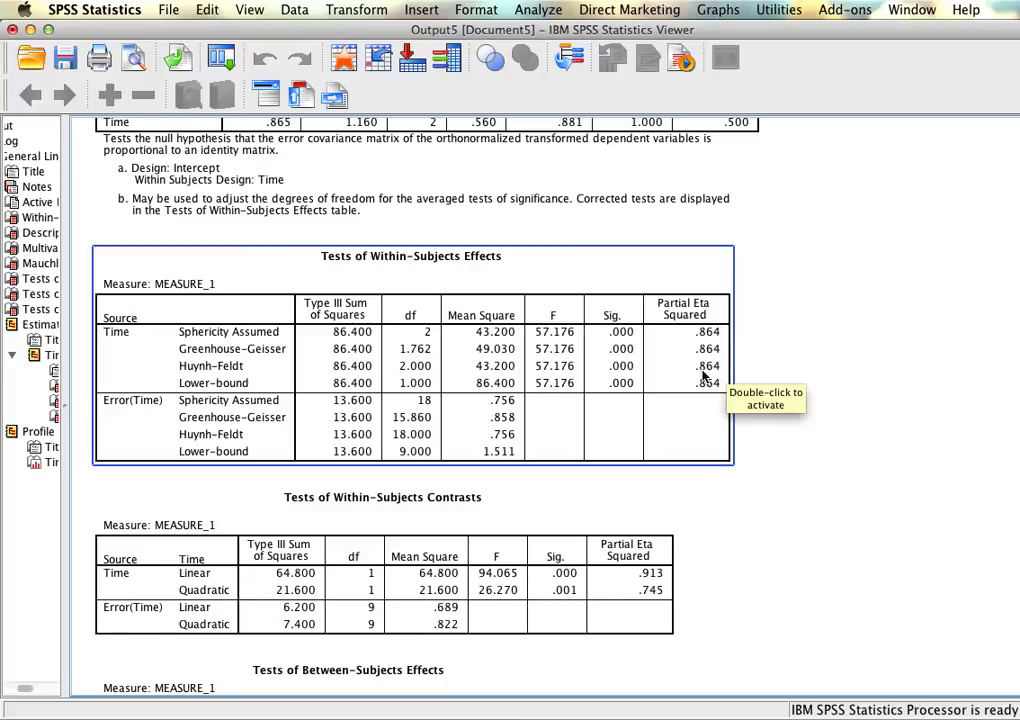
# Step: Look over the Tests of Within-Subjects Contrasts and Tests of Between-Subjects Effects tables, continuing to Estimated Marginal Means
pyautogui.scroll(-4, 704, 375)
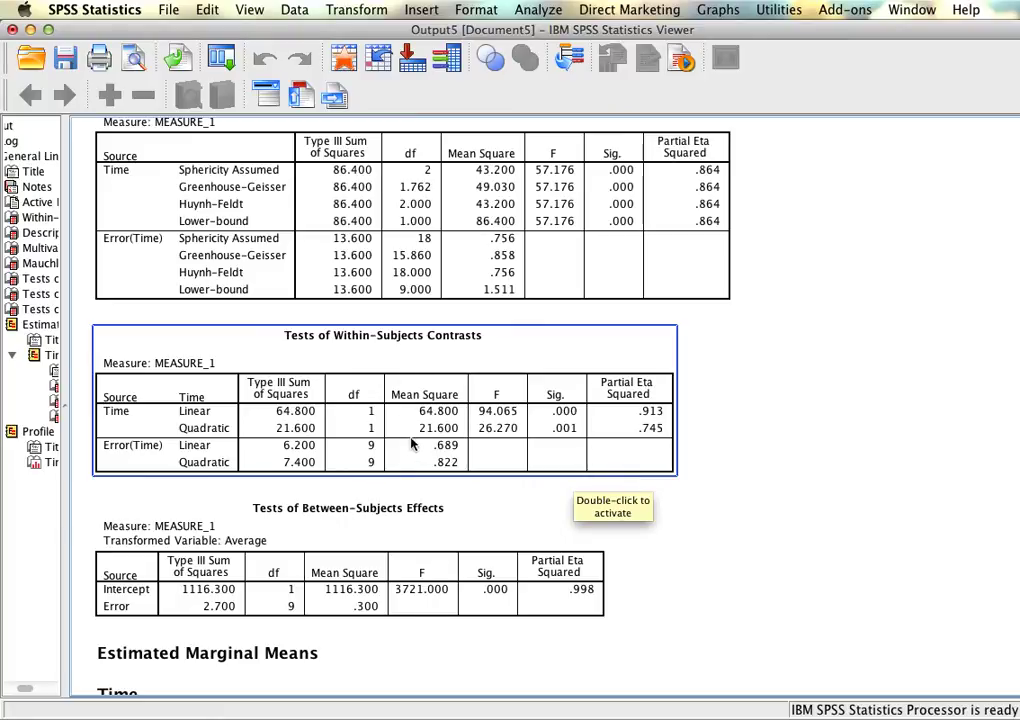
pyautogui.scroll(-3, 708, 604)
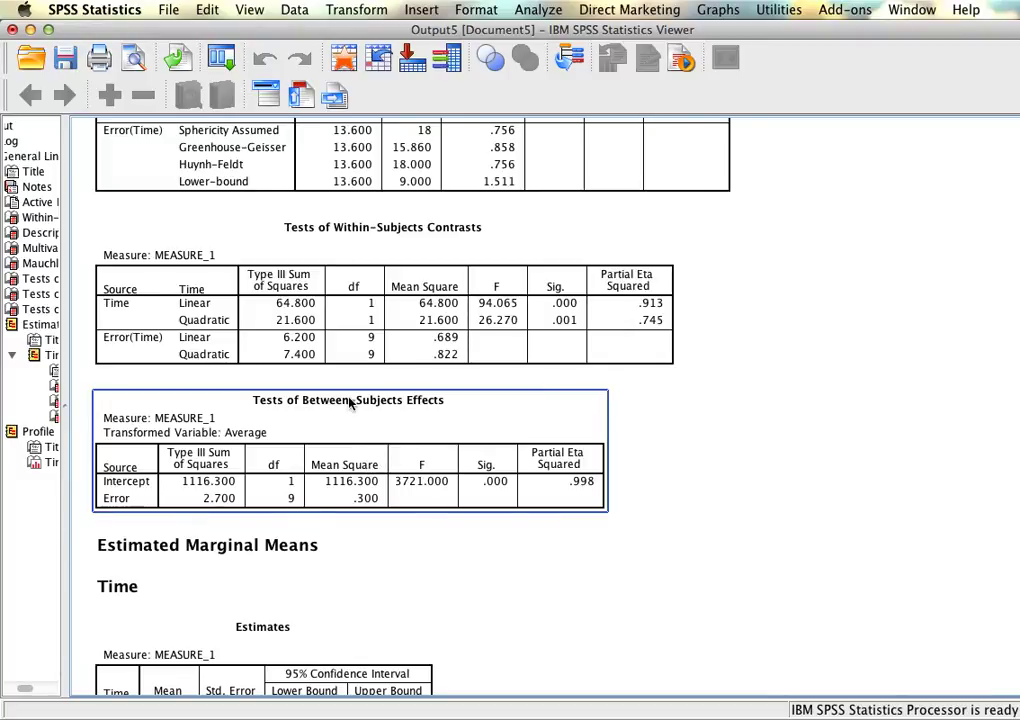
pyautogui.scroll(-10, 703, 503)
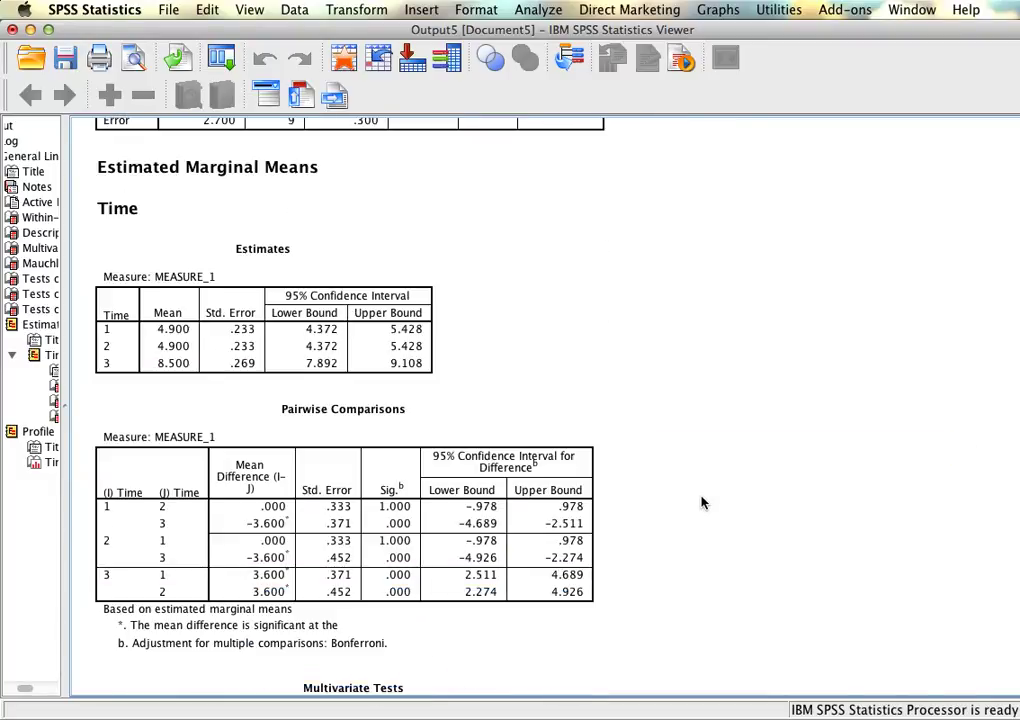
# Step: Examine the Estimates and Pairwise Comparisons tables for Time under Estimated Marginal Means
pyautogui.scroll(-3, 703, 503)
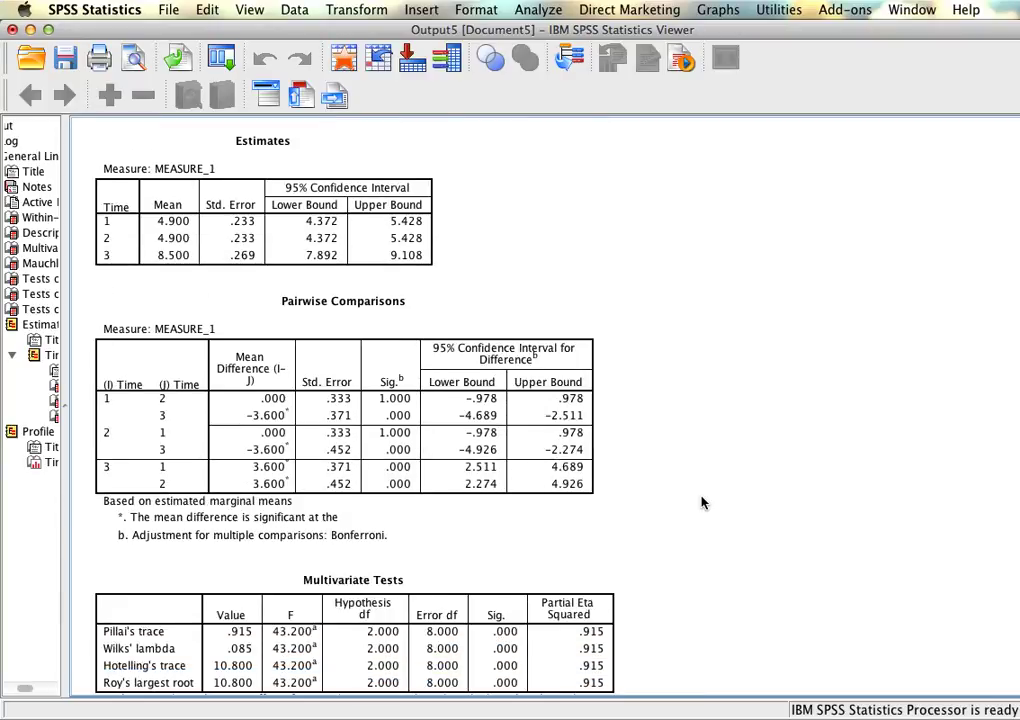
pyautogui.scroll(-5, 703, 503)
pyautogui.scroll(5, 703, 503)
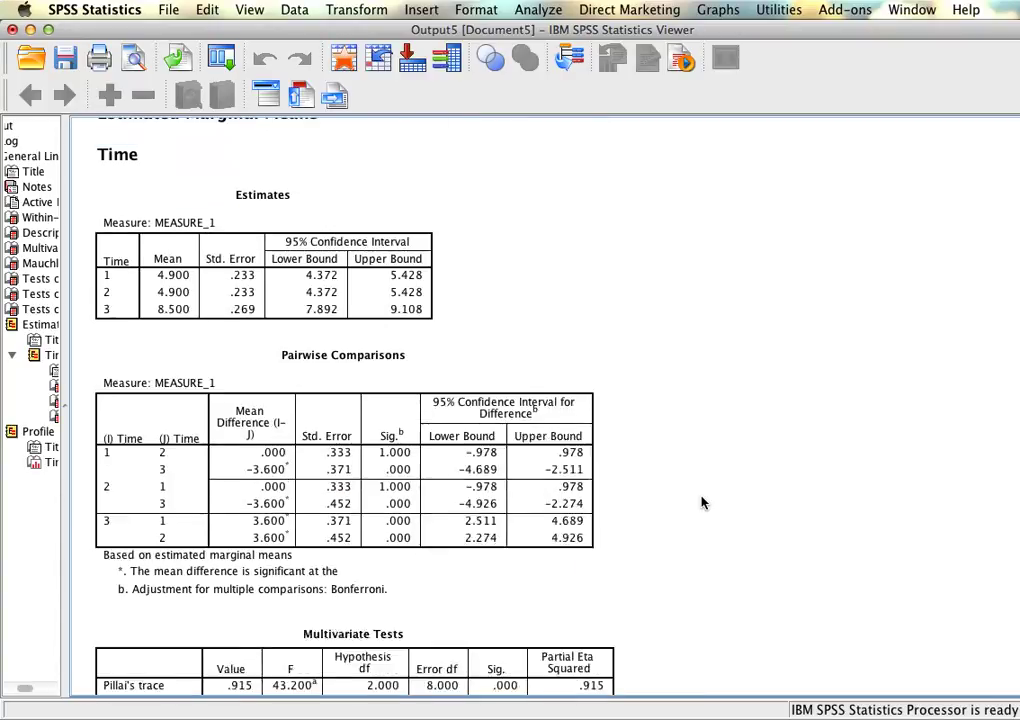
pyautogui.scroll(-1, 703, 503)
pyautogui.scroll(2, 703, 503)
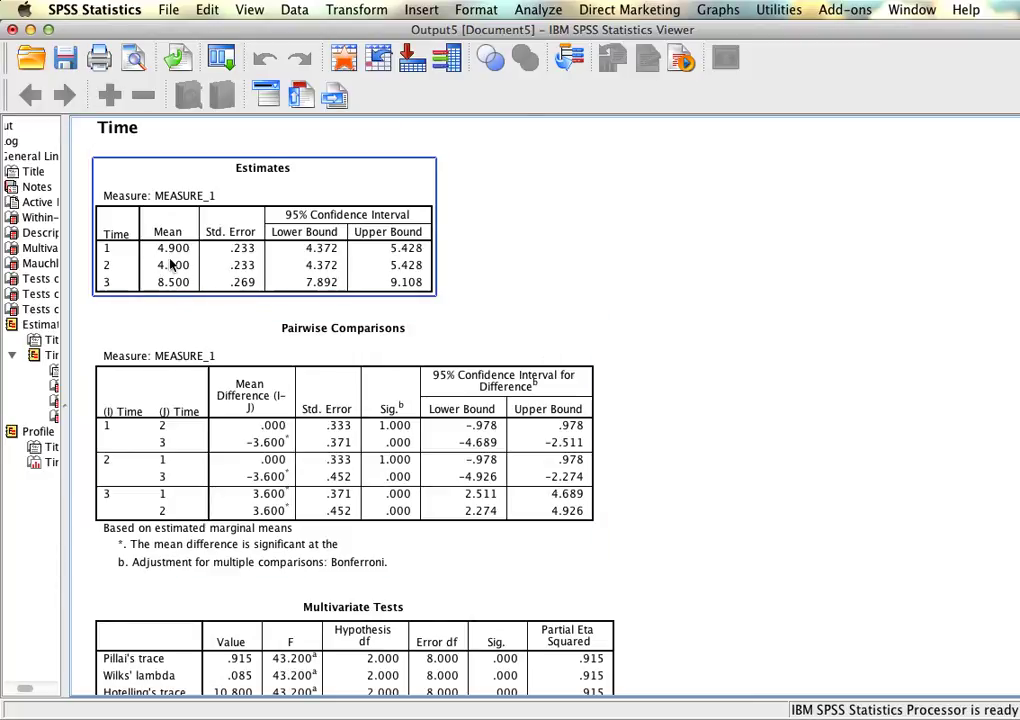
# Step: Check which variable each Time level represents in the Within-Subjects Factors table, and return to the Pairwise Comparisons table
pyautogui.scroll(15, 258, 276)
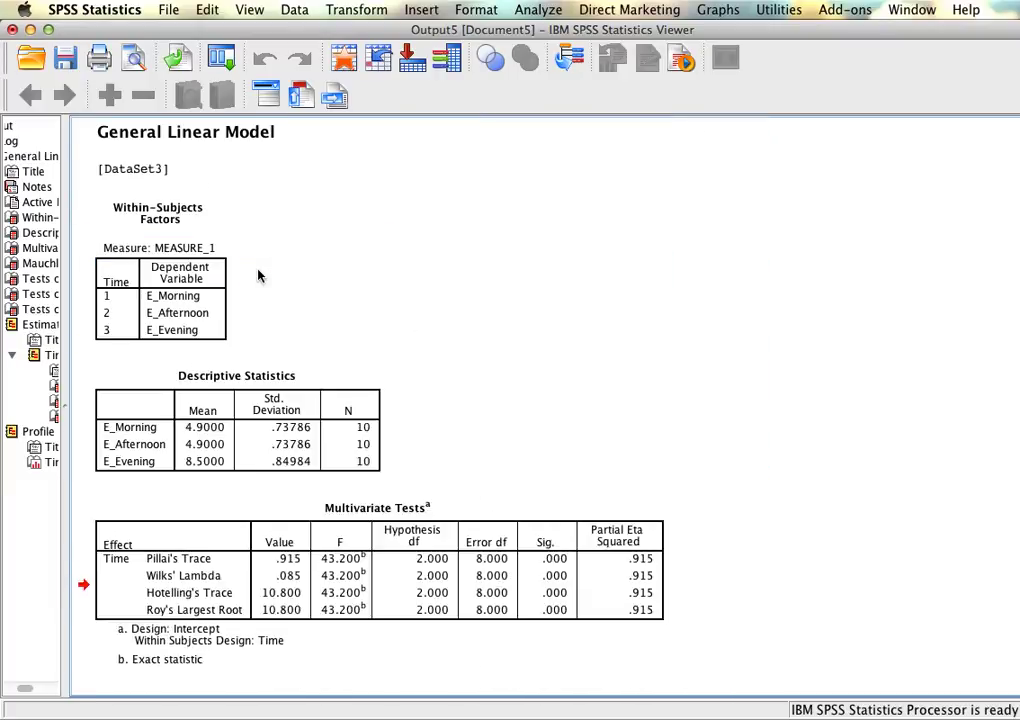
pyautogui.scroll(-3, 260, 274)
pyautogui.scroll(-15, 215, 365)
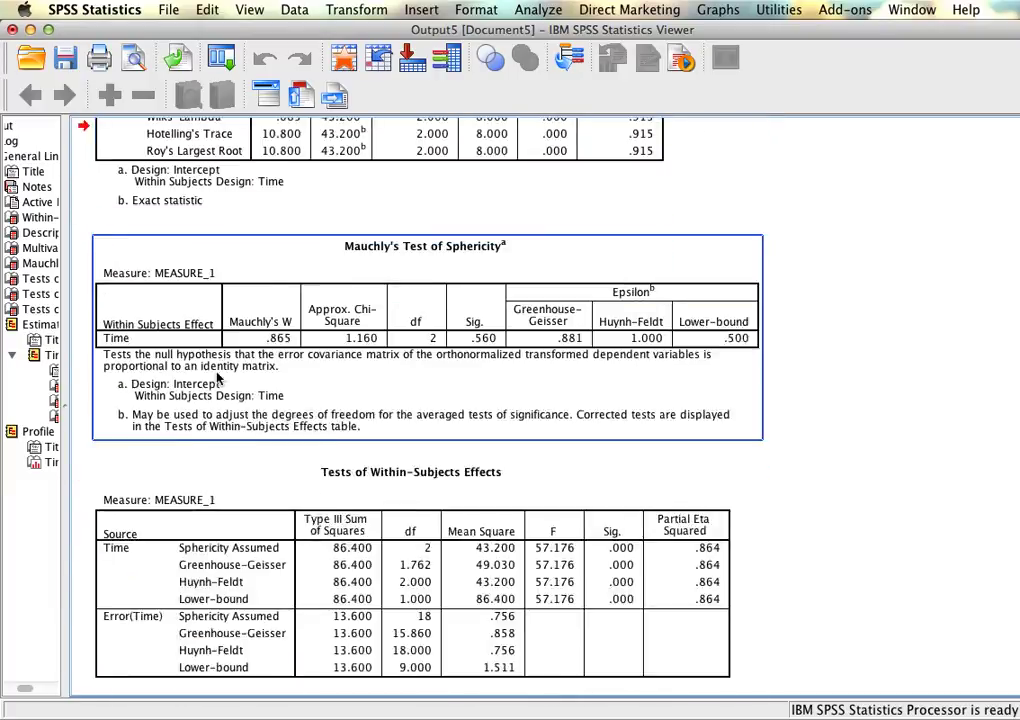
pyautogui.scroll(-2, 218, 376)
pyautogui.click(314, 419)
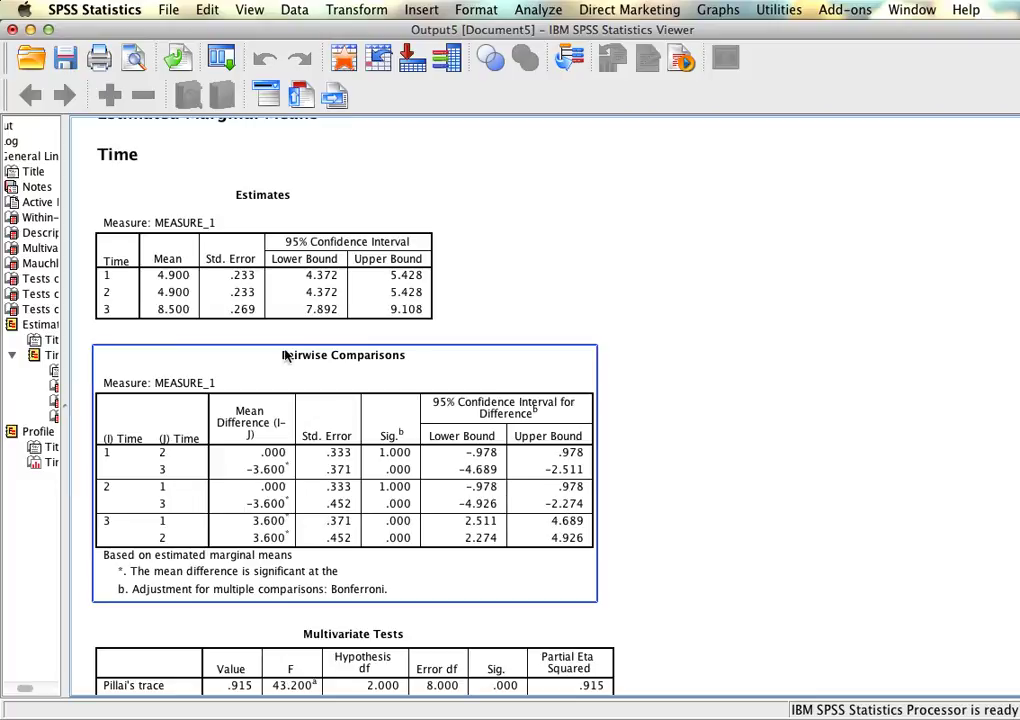
# Step: Compare the Time level means in the Estimates table with the Bonferroni-adjusted differences in the Pairwise Comparisons table
pyautogui.click(172, 287)
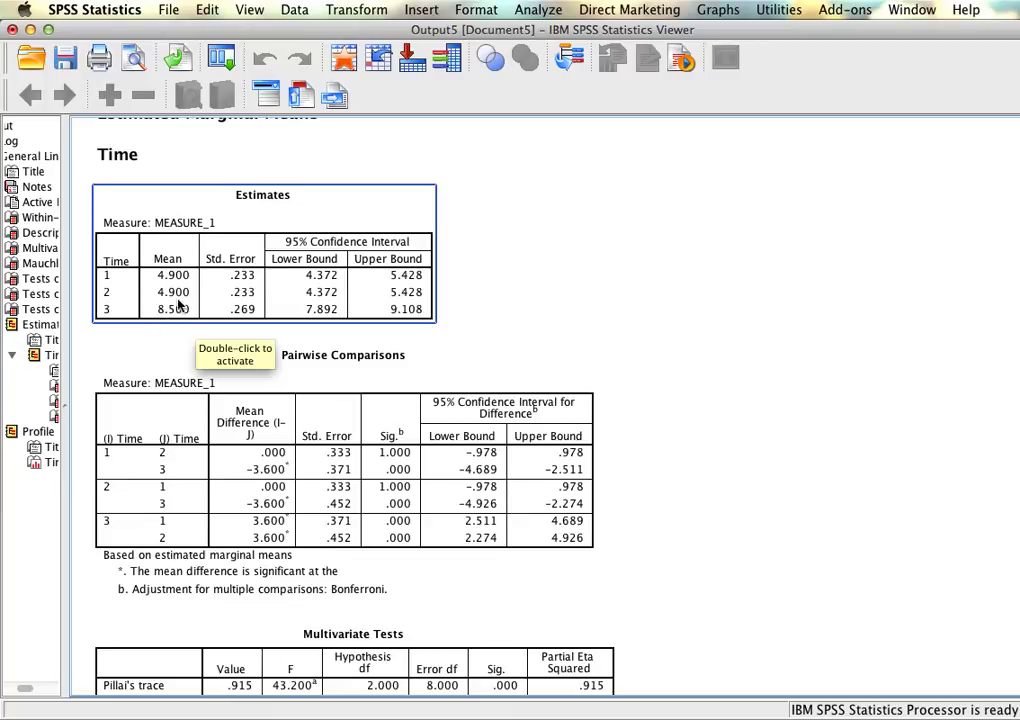
pyautogui.click(252, 388)
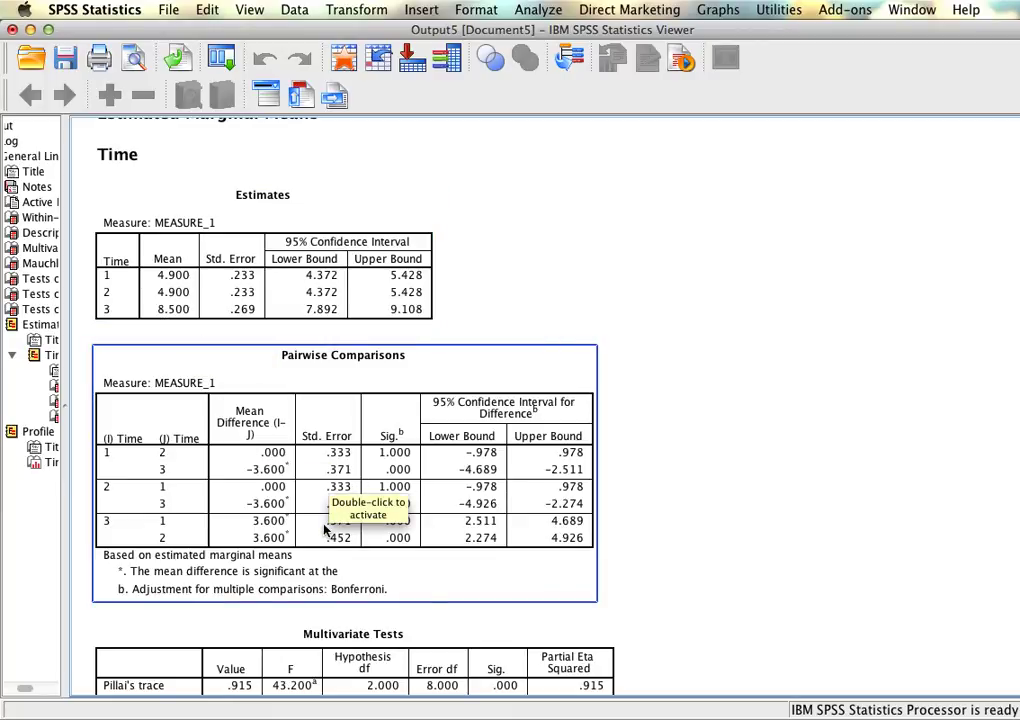
pyautogui.click(140, 186)
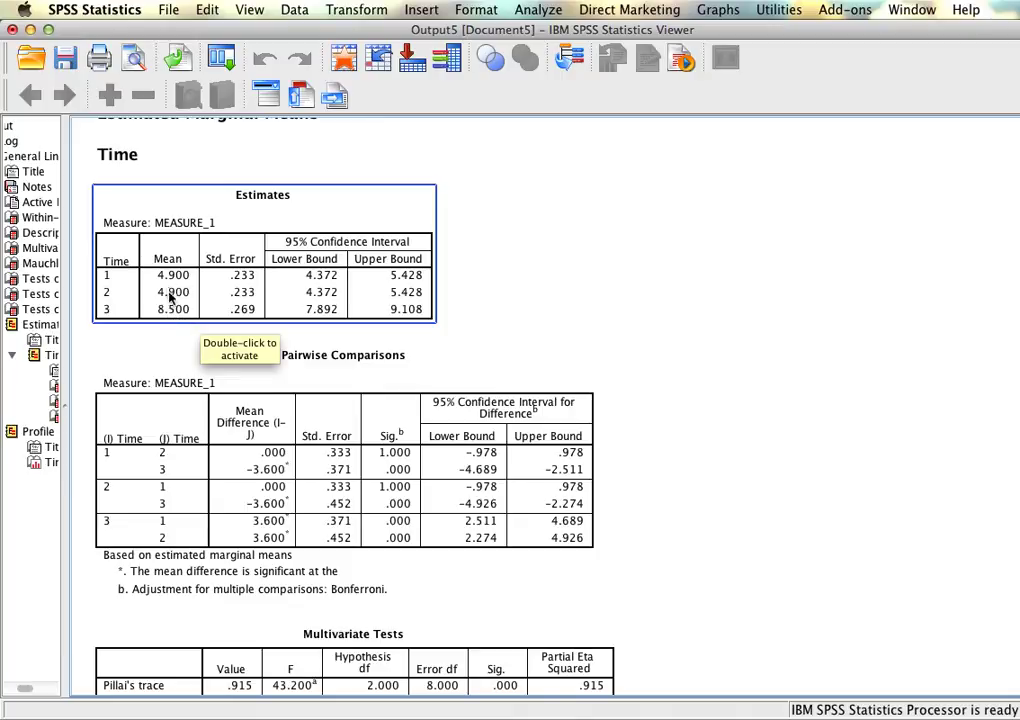
pyautogui.click(292, 448)
# Step: View the Multivariate Tests table below the pairwise comparisons and the profile plot of estimated marginal means across Time
pyautogui.scroll(-3, 292, 448)
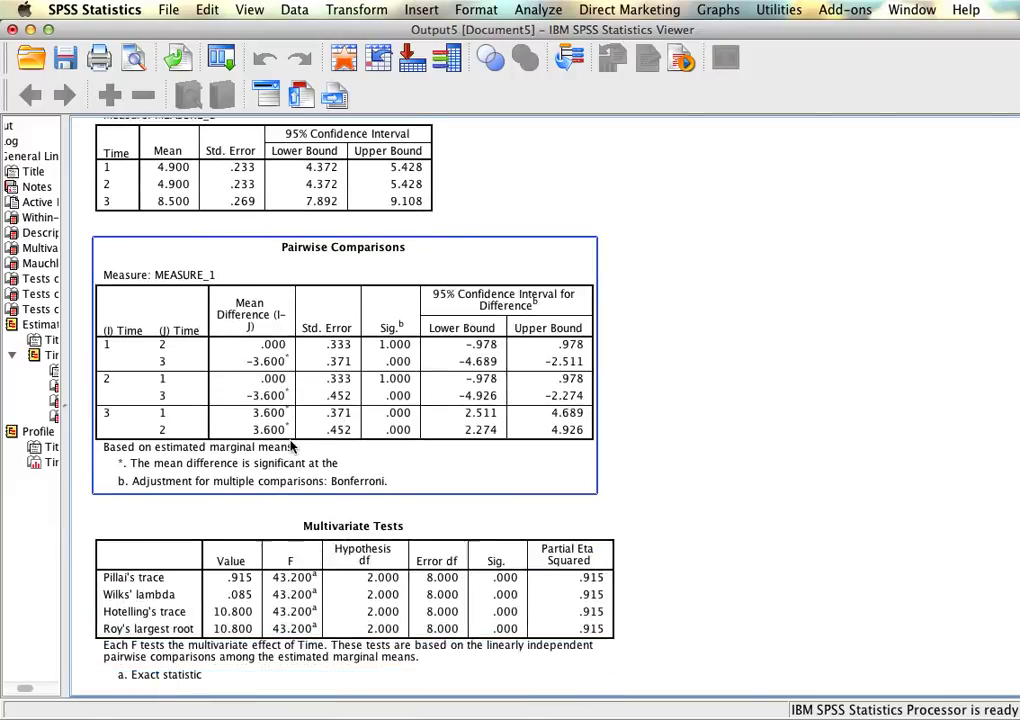
pyautogui.click(300, 480)
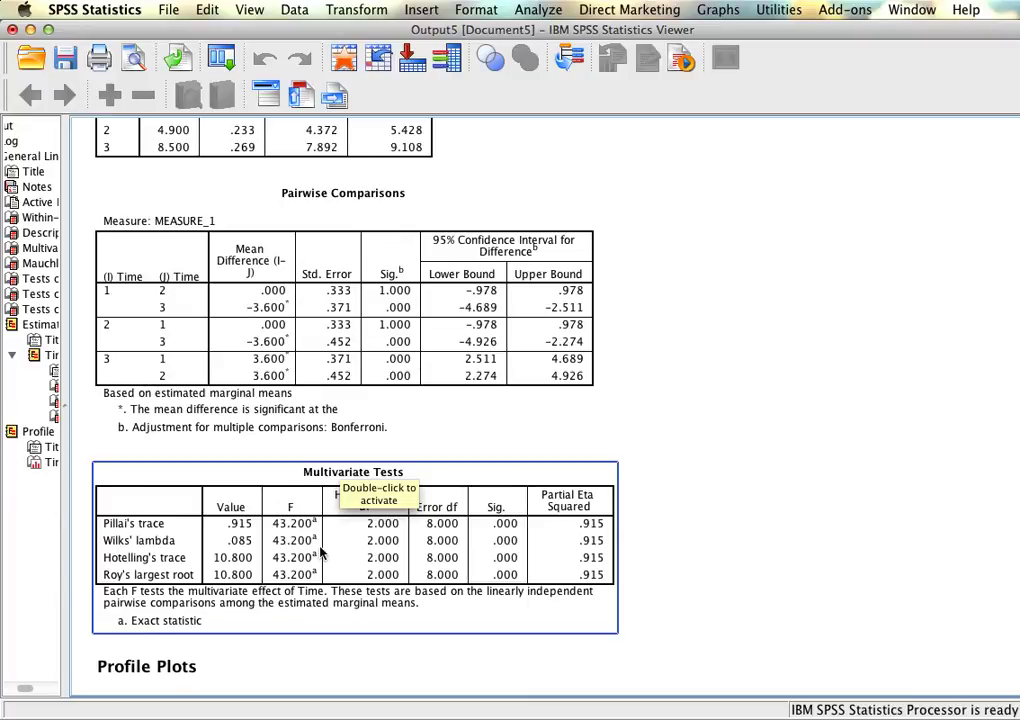
pyautogui.scroll(-12, 321, 552)
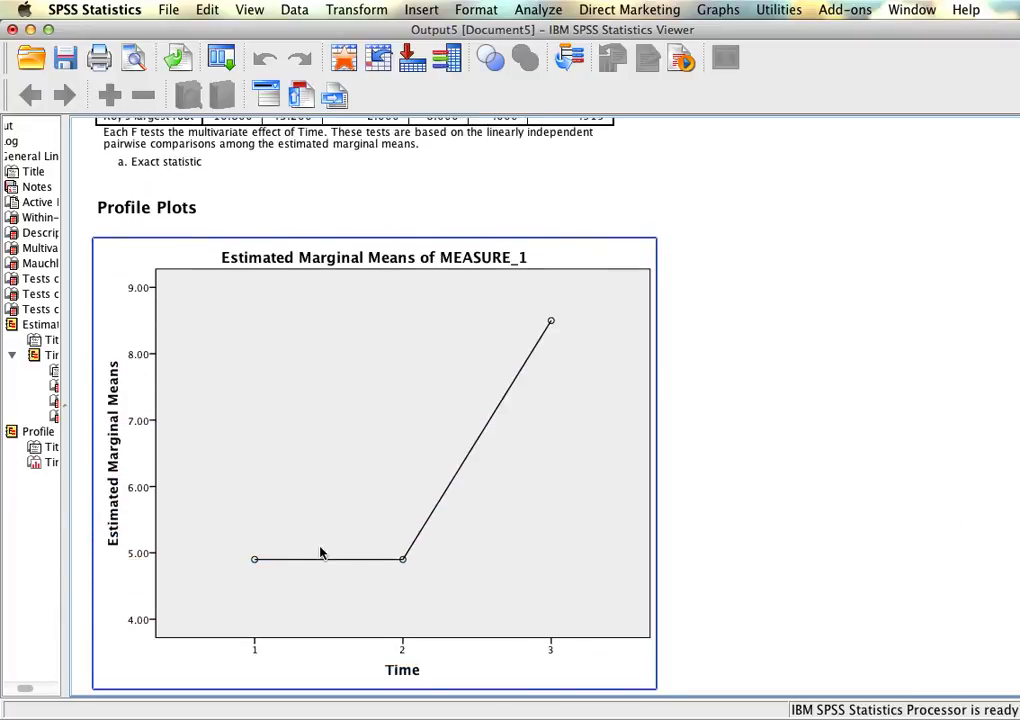